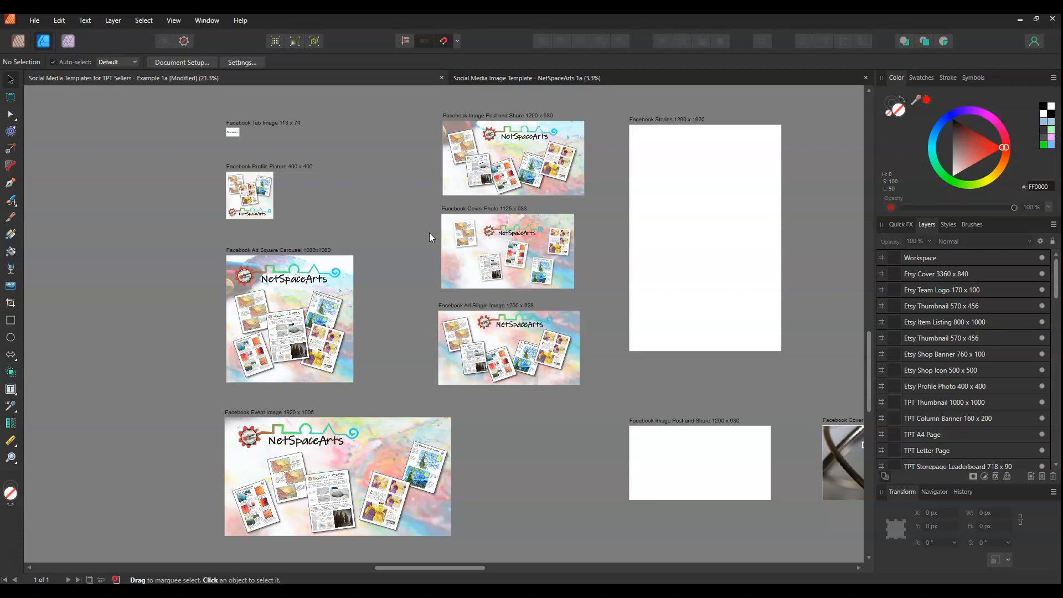
Look over the full arrangement of social media template artboards, from the Facebook group out to the other platforms.
left_click_drag(560, 458, 429, 450)
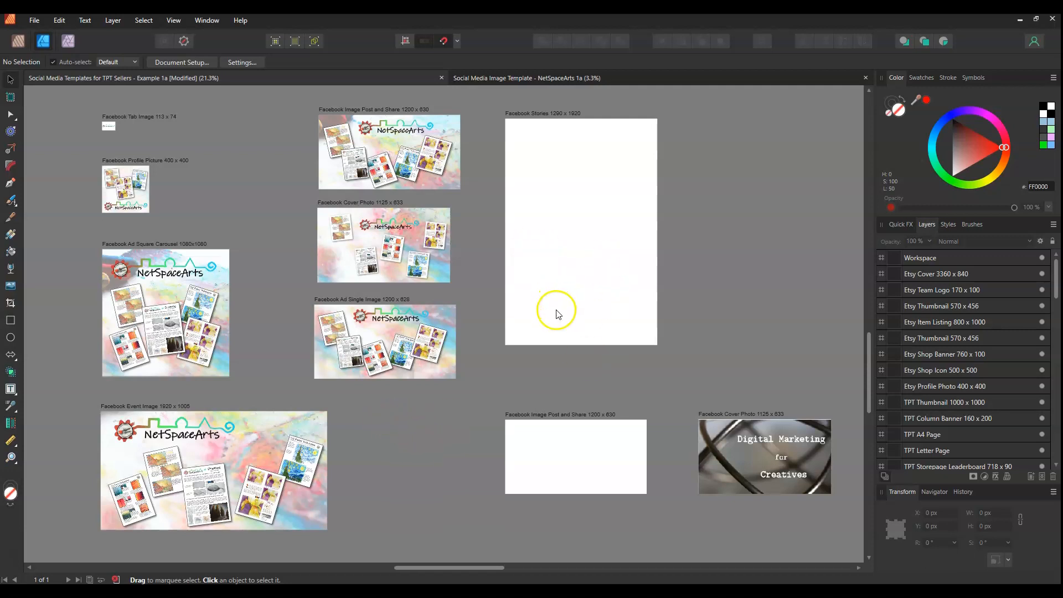
scroll(540, 310, "down", 10)
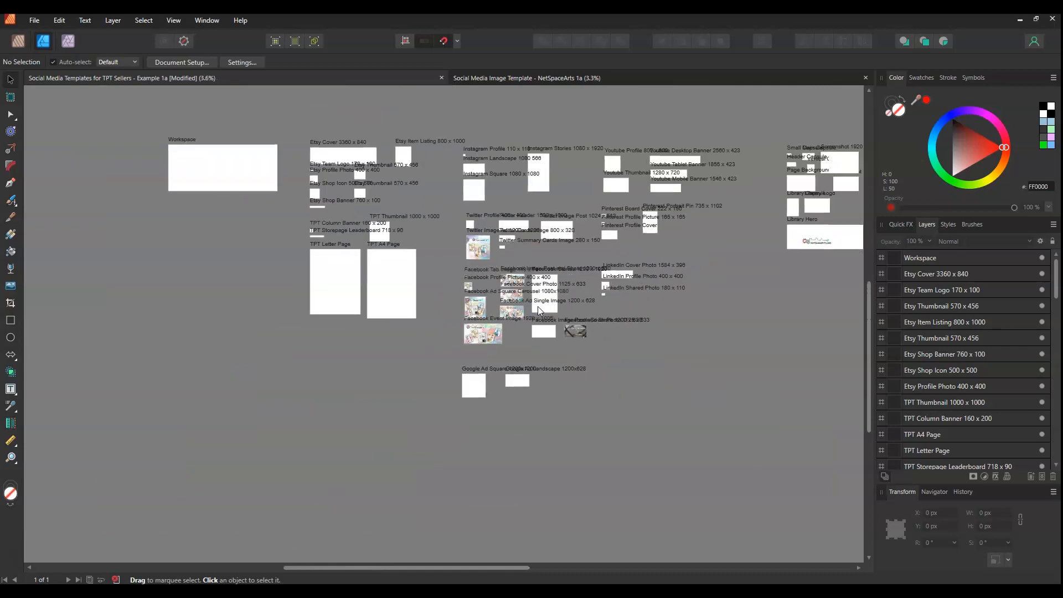
scroll(646, 316, "up", 3)
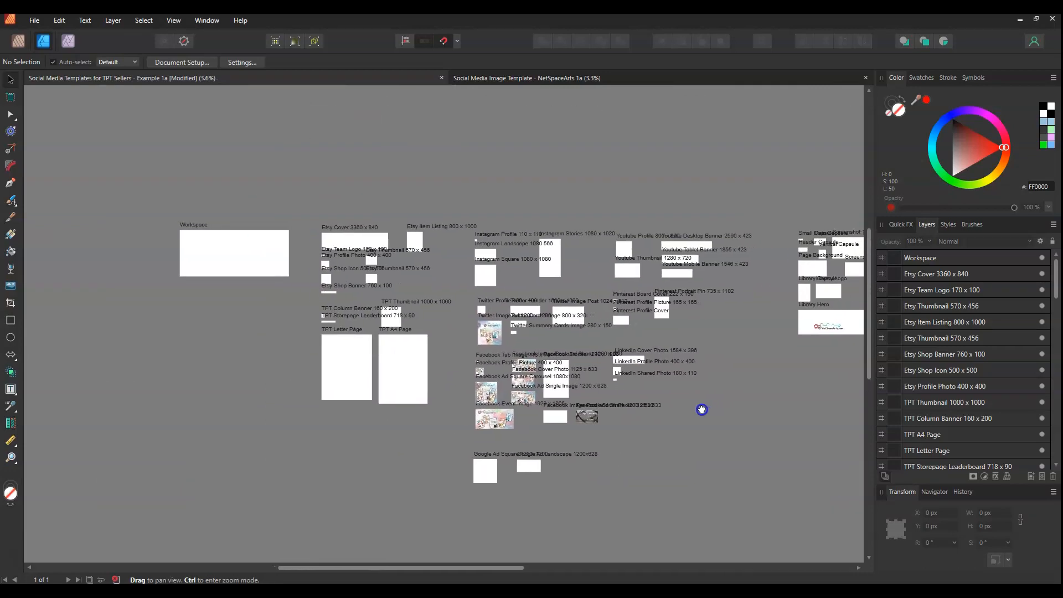
scroll(667, 416, "up", 2)
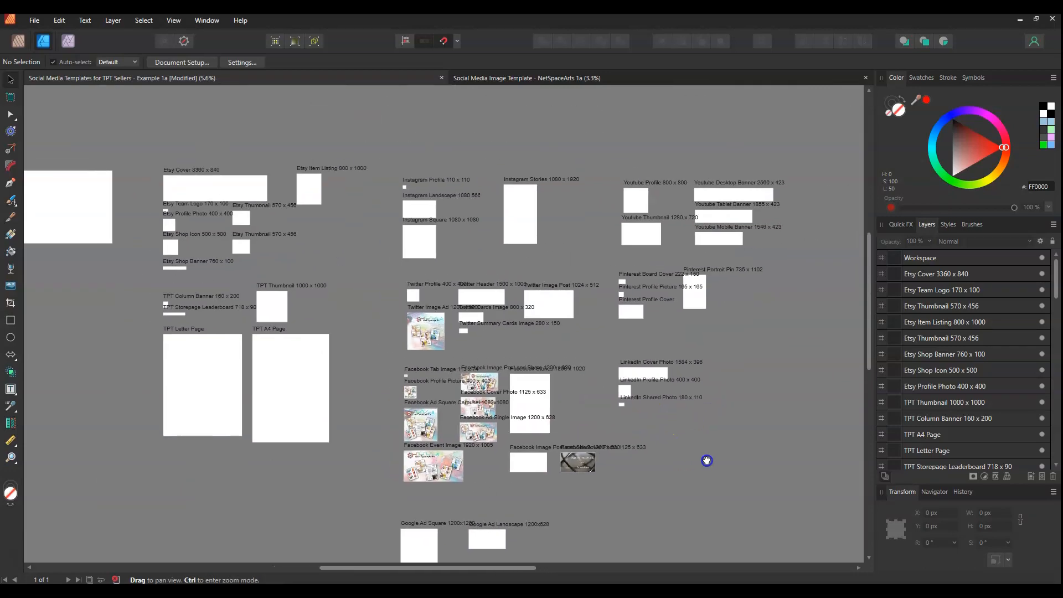
scroll(673, 363, "up", 3)
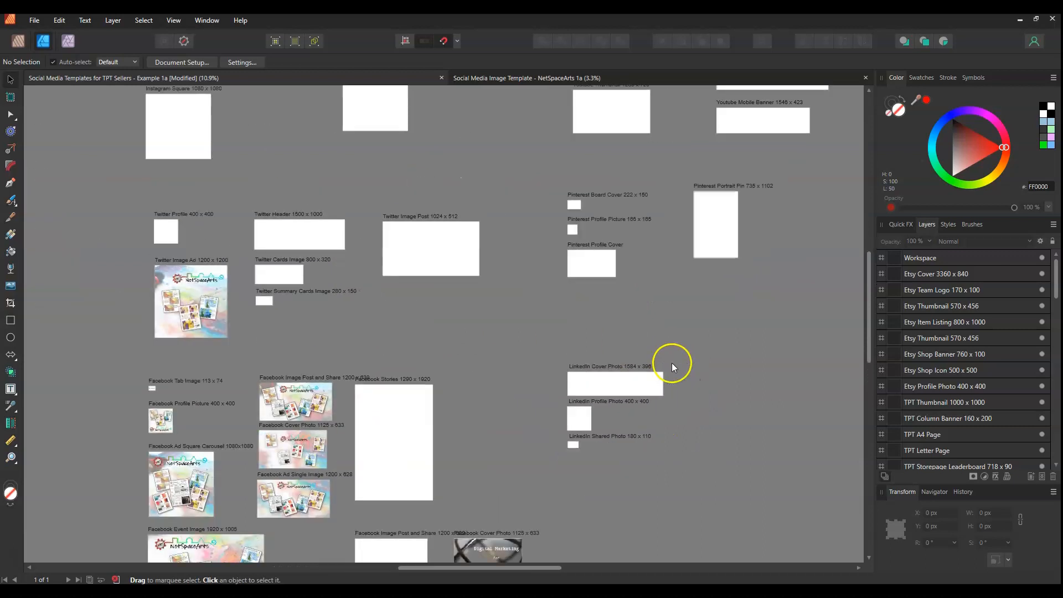
scroll(672, 364, "down", 3)
left_click_drag(755, 437, 742, 397)
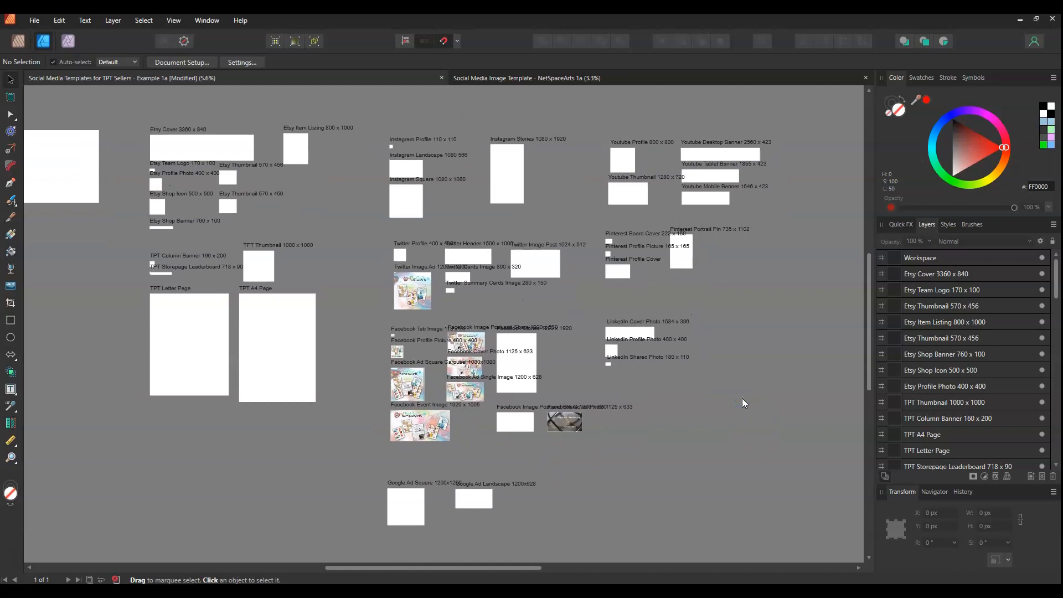
Select the Youtube Profile 800 x 800 artboard, clear the selection, and view the Twitter, Pinterest and LinkedIn artboards.
left_click(630, 141)
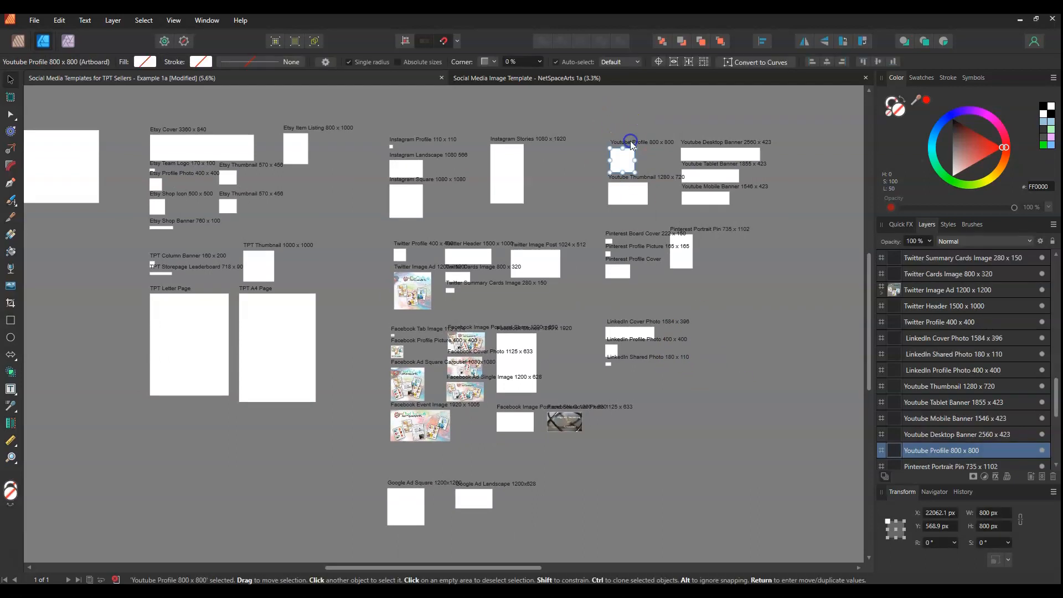
left_click(584, 164)
key("space")
left_click_drag(759, 356, 700, 355)
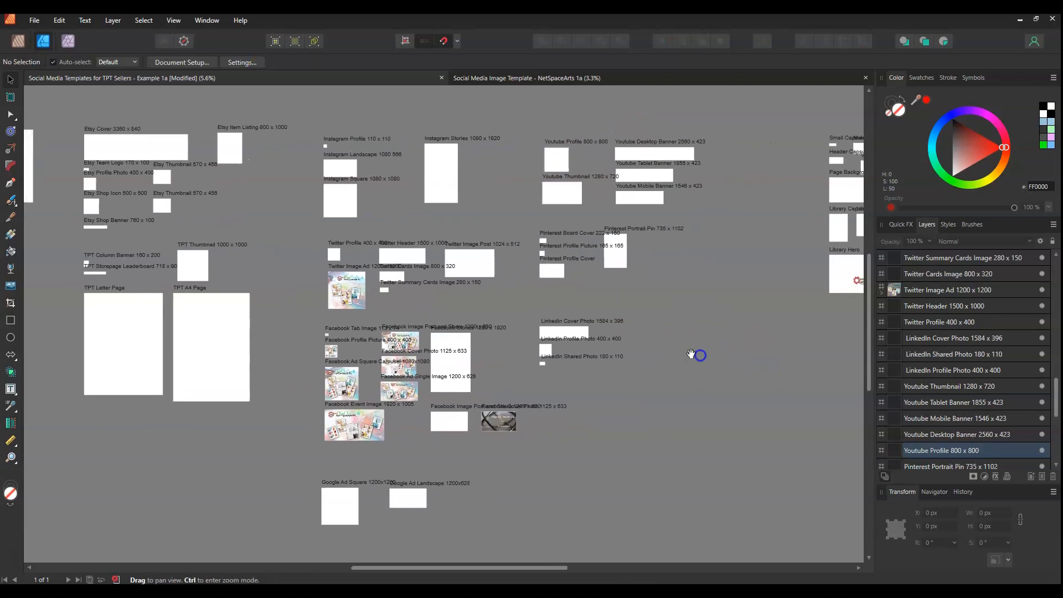
scroll(450, 261, "up", 5)
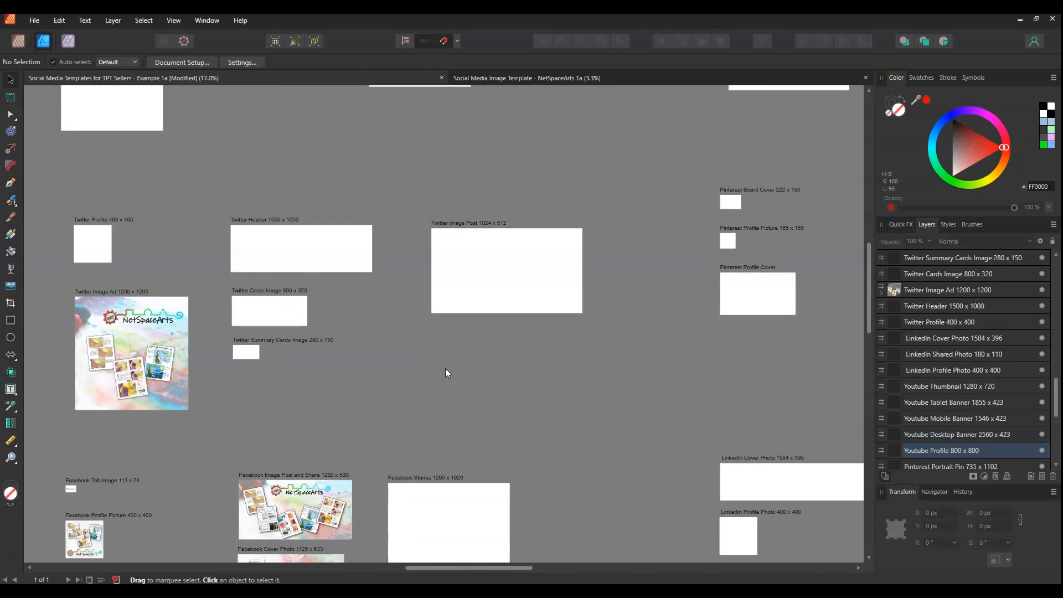
scroll(445, 368, "down", 1)
scroll(447, 367, "down", 1)
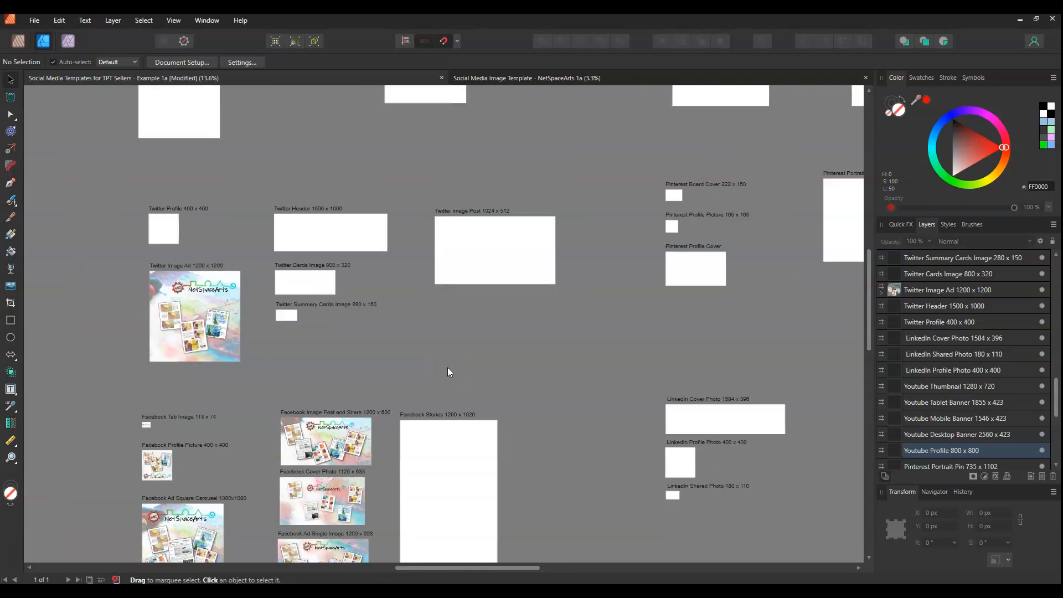
scroll(448, 367, "down", 2)
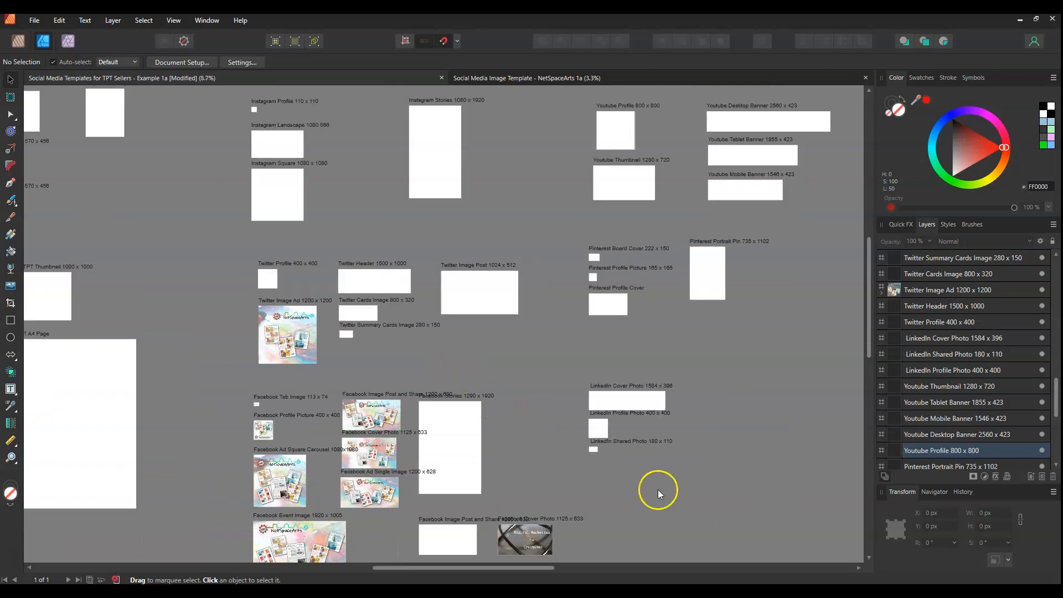
Inspect how the NetSpaceArts design is adapted across the Facebook profile, cover, post, ad and event artboards.
left_click_drag(755, 510, 842, 432)
left_click_drag(343, 337, 226, 296)
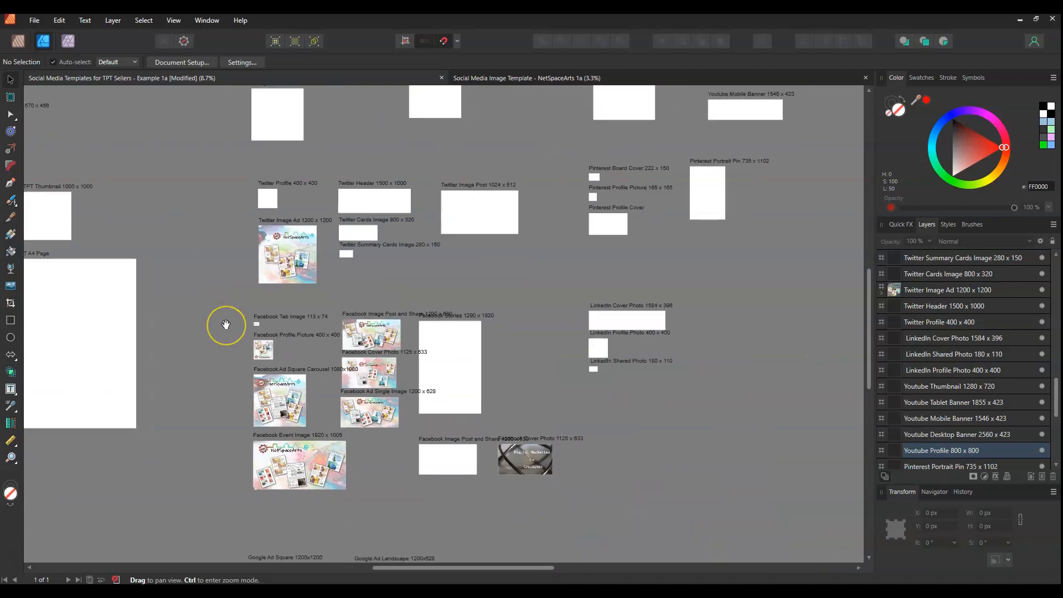
scroll(221, 302, "down", 4)
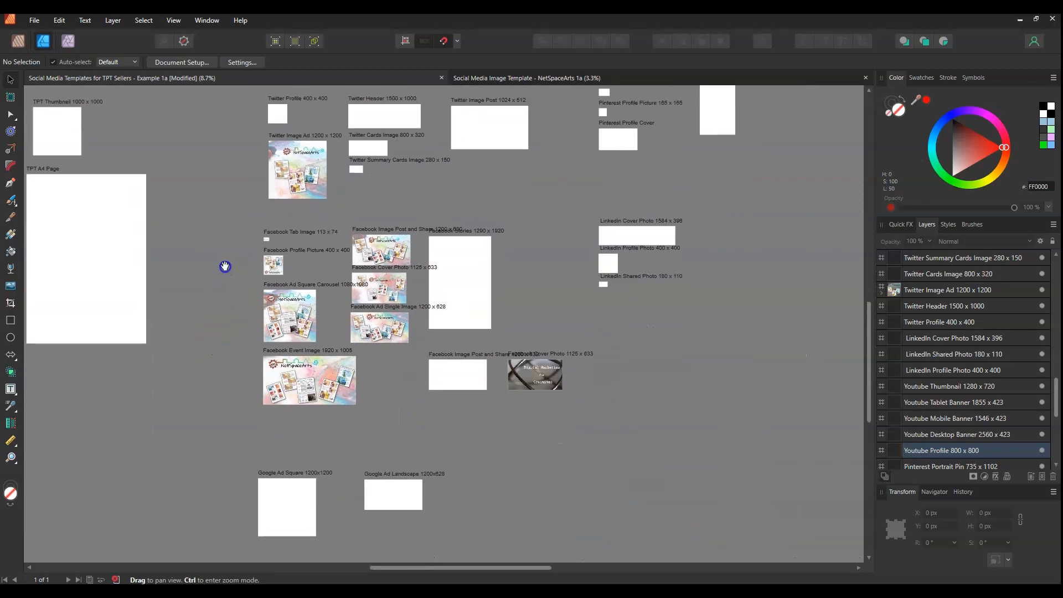
scroll(225, 266, "up", 2)
scroll(380, 294, "up", 2)
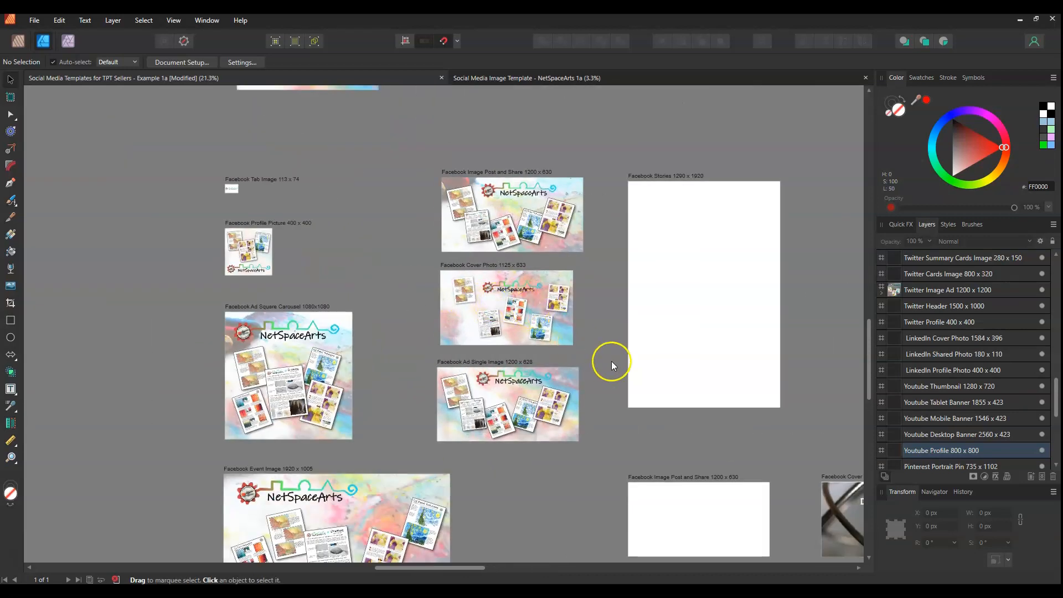
scroll(612, 360, "up", 1)
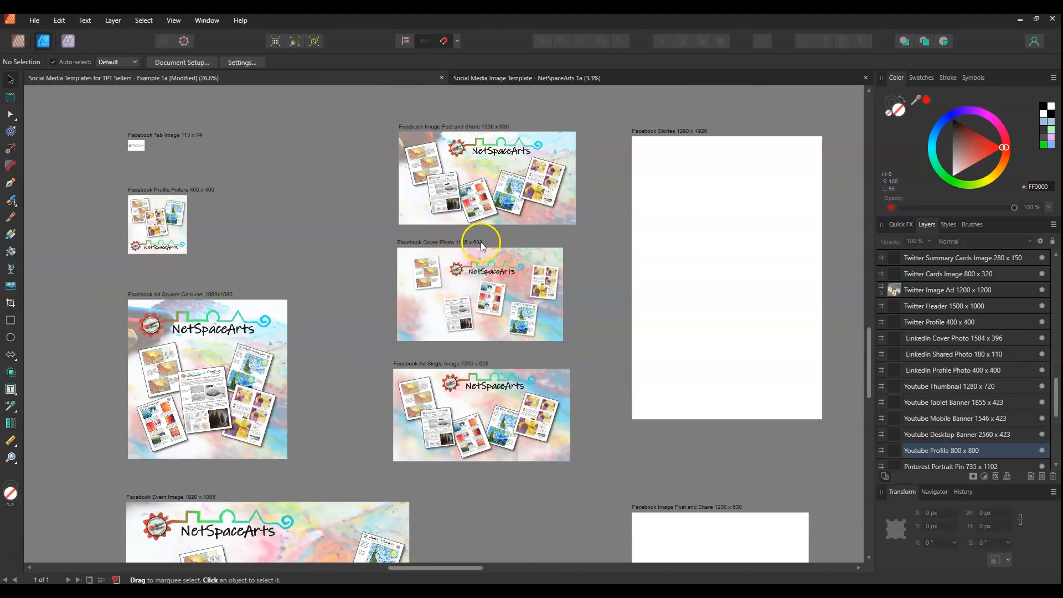
left_click_drag(581, 466, 580, 363)
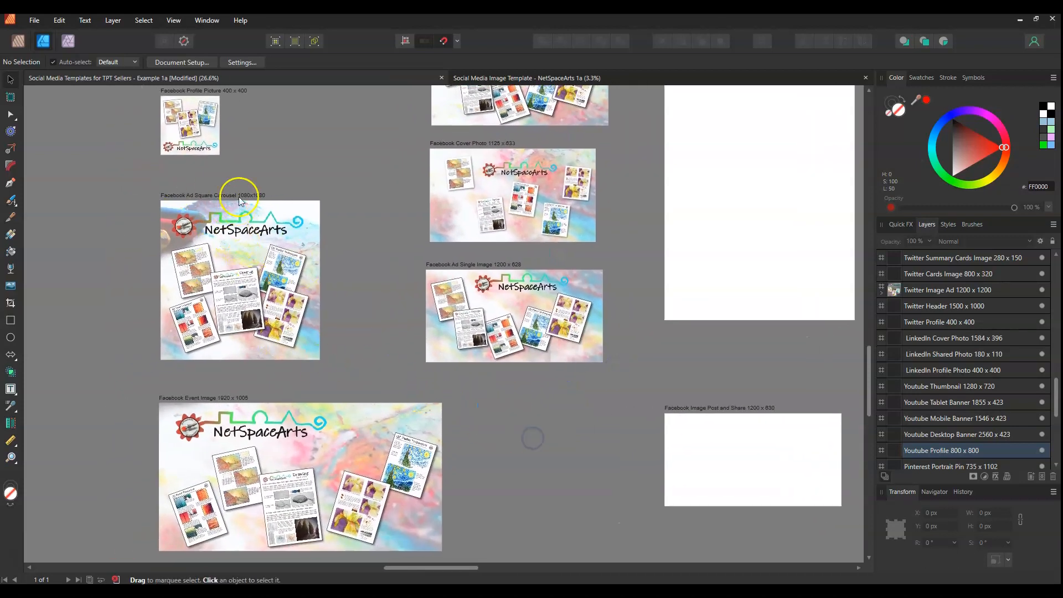
left_click_drag(88, 252, 79, 180)
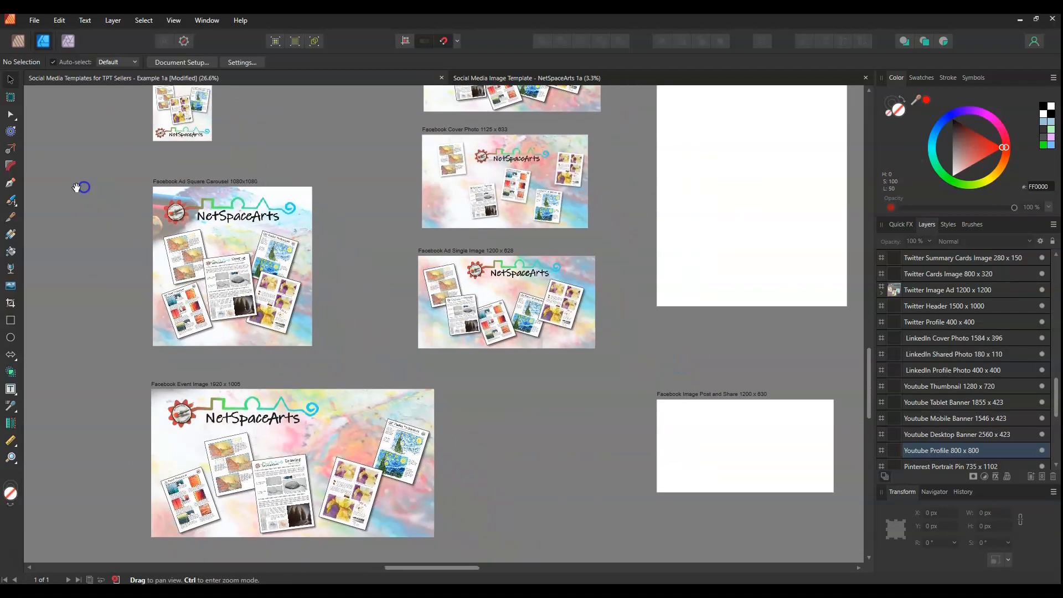
left_click_drag(344, 364, 378, 314)
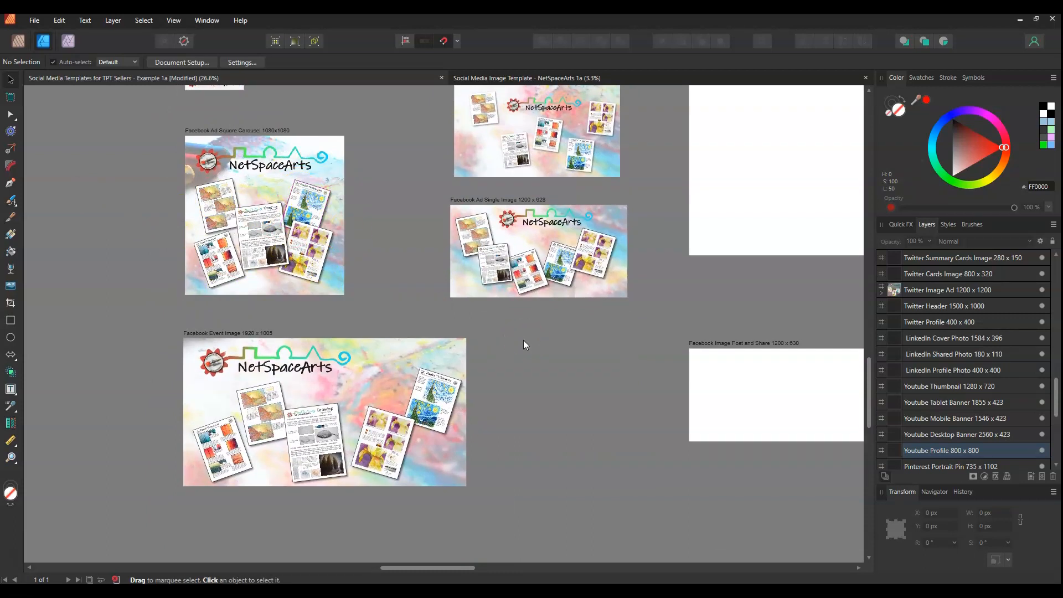
left_click_drag(541, 338, 519, 370)
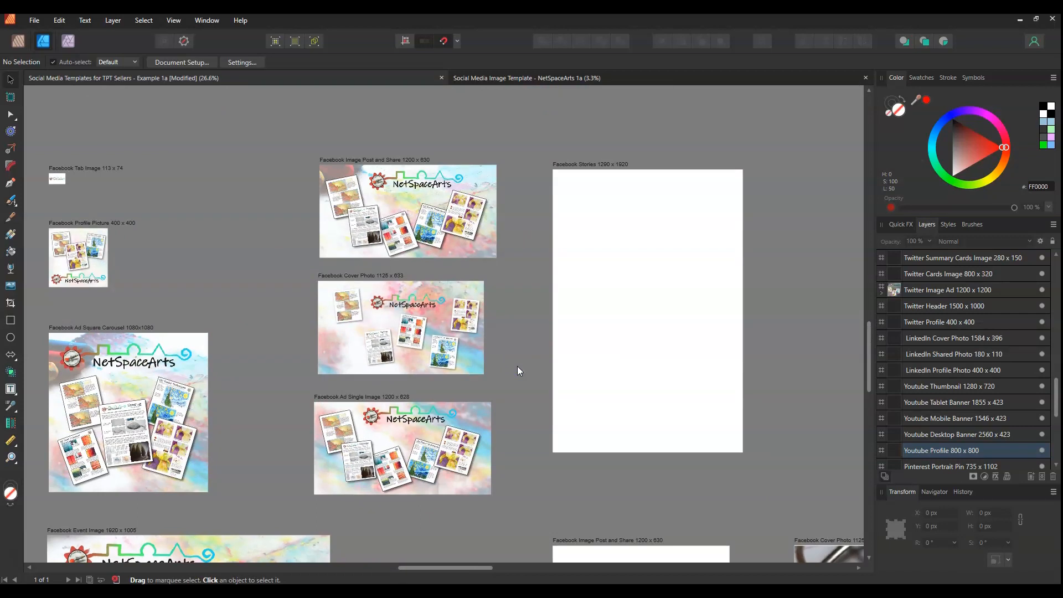
Find the first Etsy Thumbnail 570 x 456 artboard in the layer list and bring it into full view.
scroll(575, 363, "down", 5)
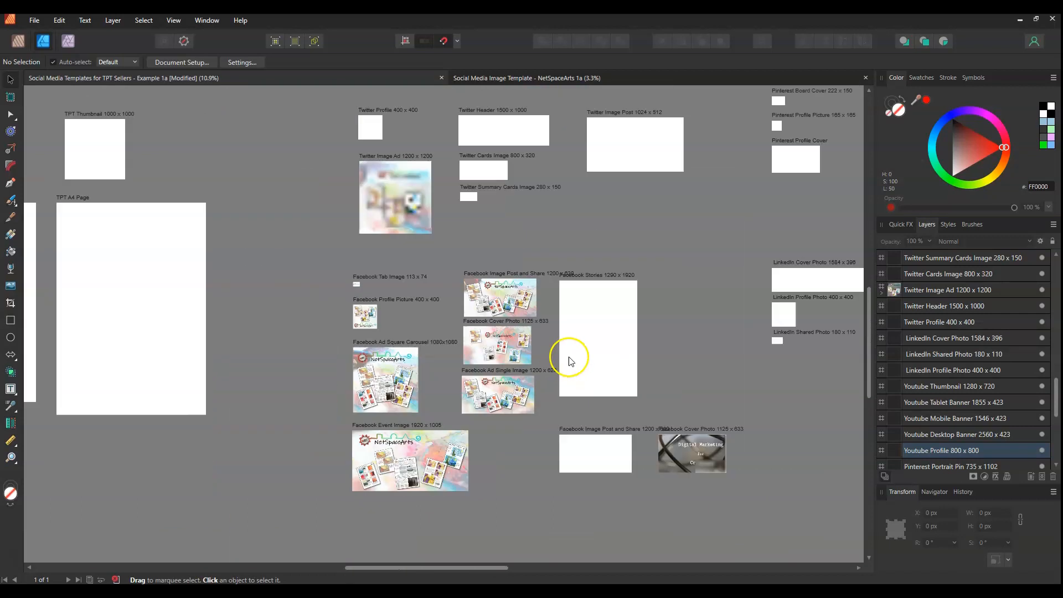
scroll(597, 355, "down", 1)
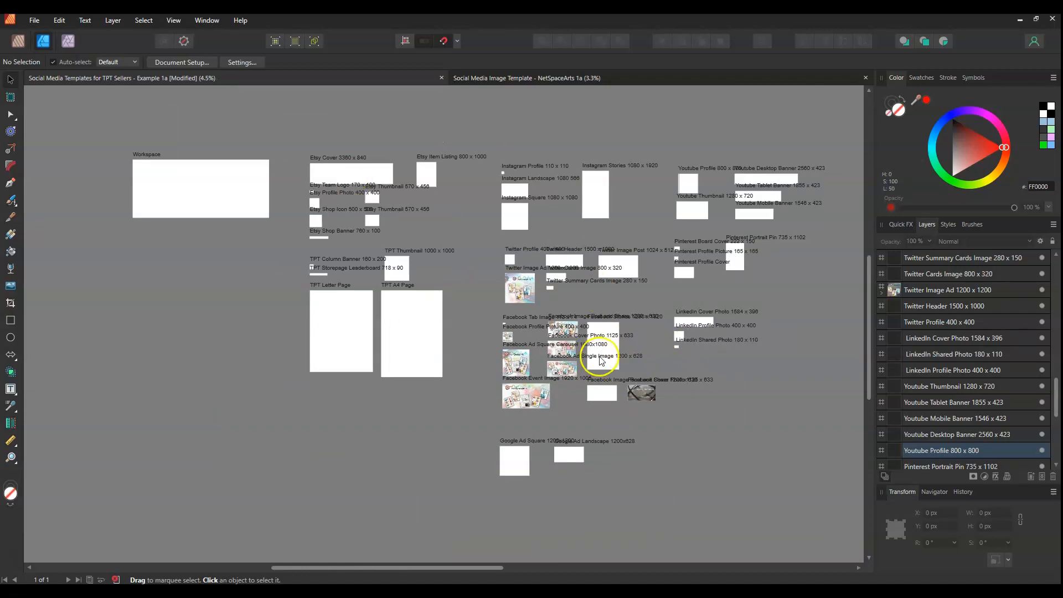
left_click_drag(1057, 404, 1058, 266)
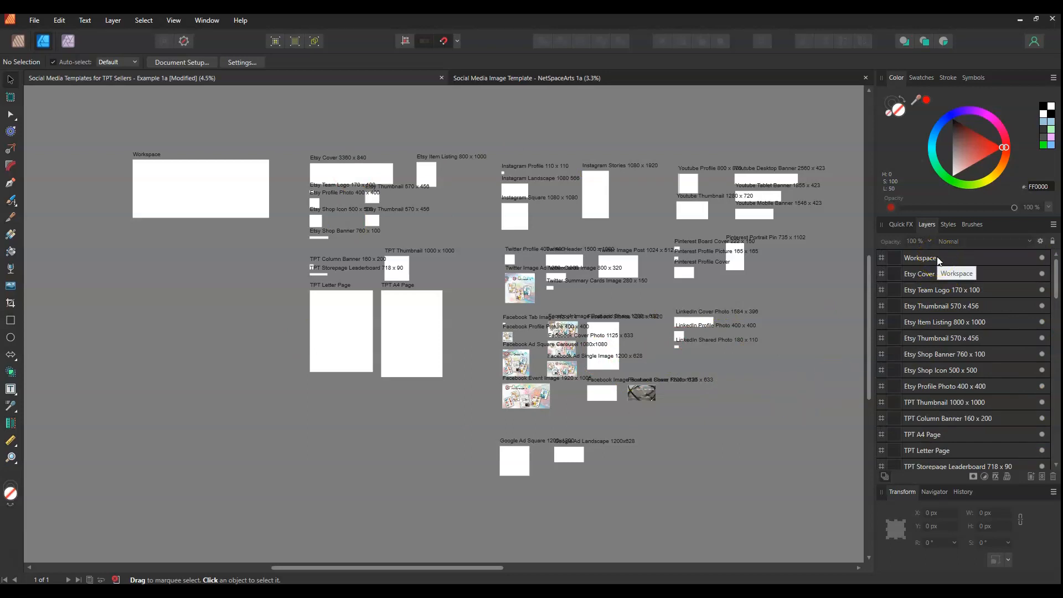
left_click_drag(932, 283, 984, 291)
mouse_move(1057, 275)
left_mouse_down()
mouse_move(1058, 314)
mouse_move(1058, 284)
left_mouse_up()
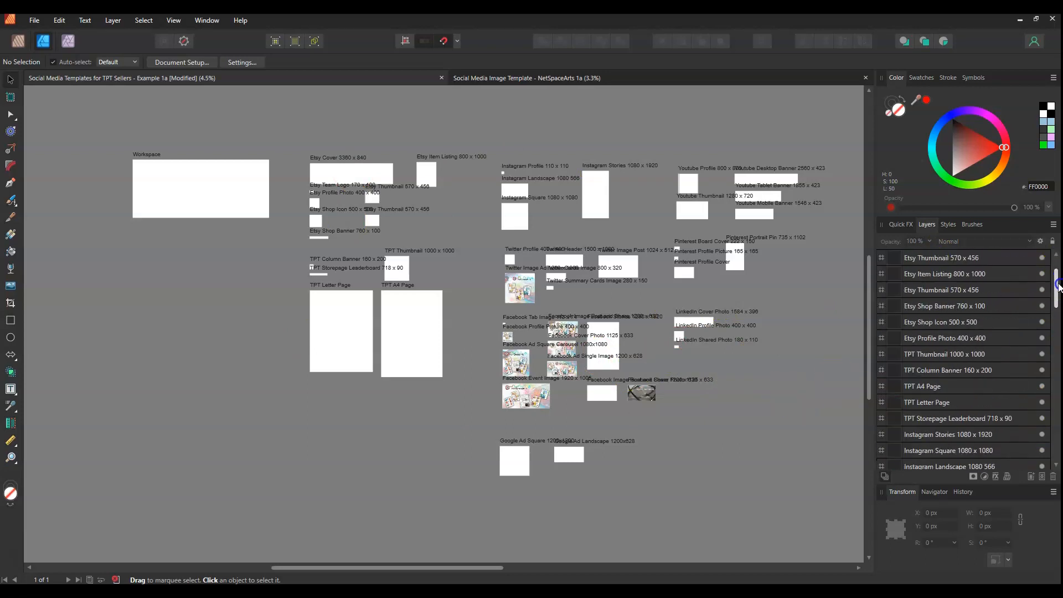
left_click(912, 257)
double_click(896, 258)
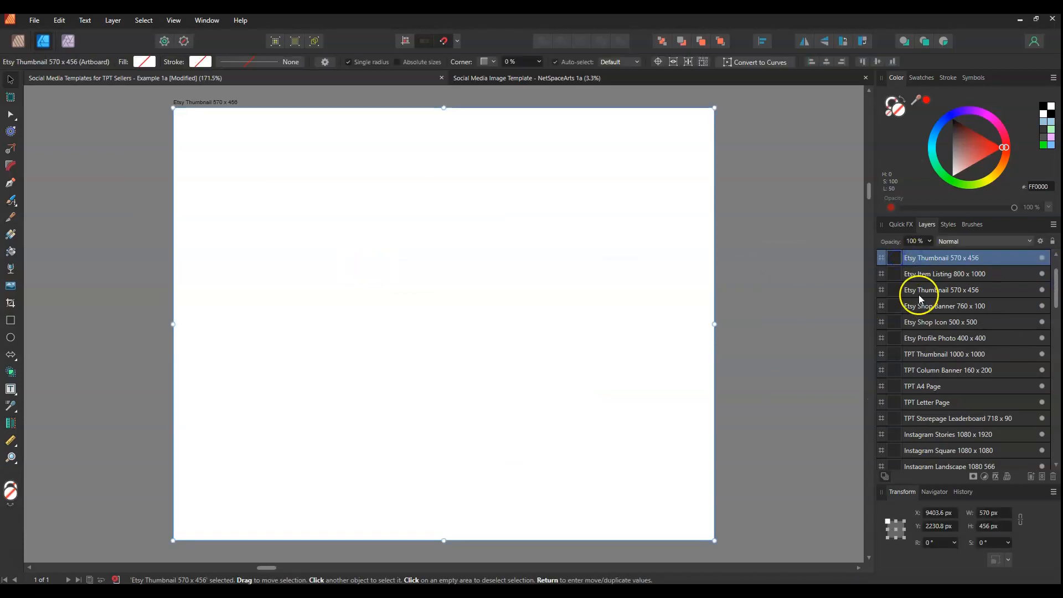
Return from the single thumbnail to the wider document and view the two Etsy Thumbnail artboards side by side with their neighbours.
scroll(453, 250, "down", 2)
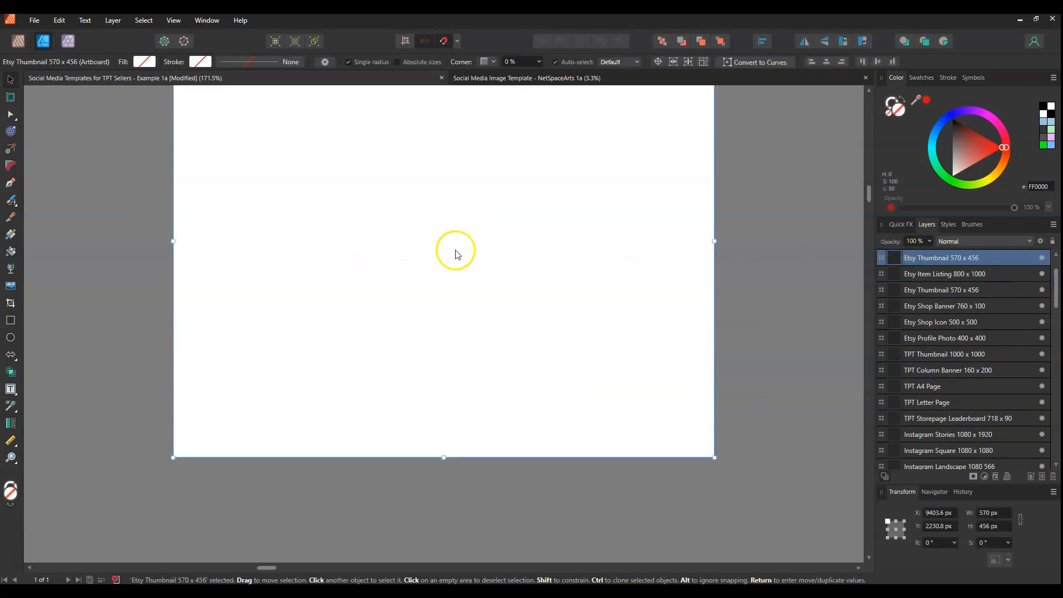
scroll(453, 250, "down", 10)
left_click_drag(598, 313, 290, 228)
left_click_drag(691, 351, 852, 496)
left_click(407, 360)
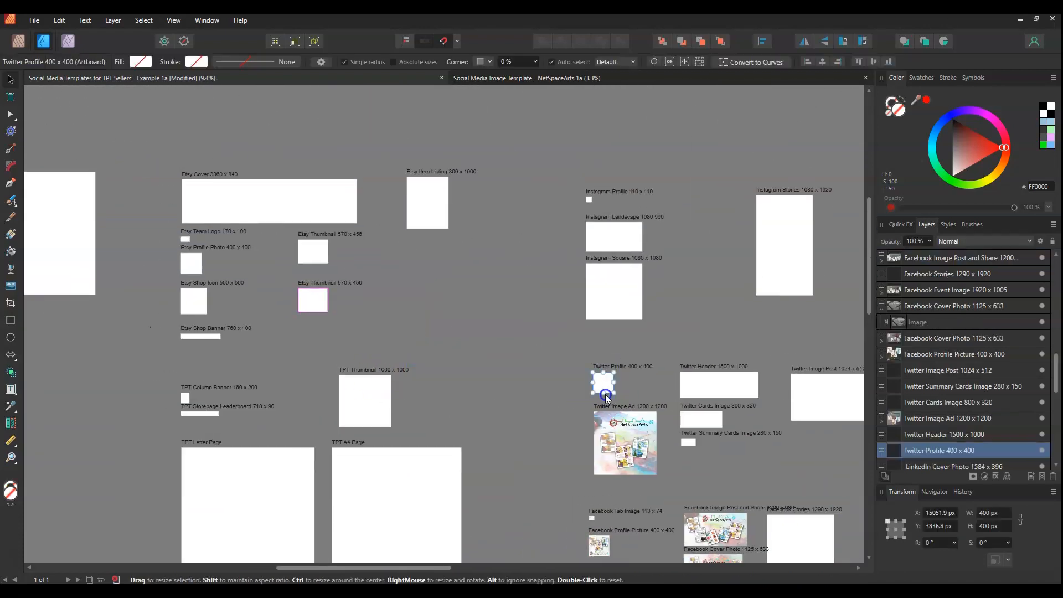
left_click_drag(353, 315, 562, 337)
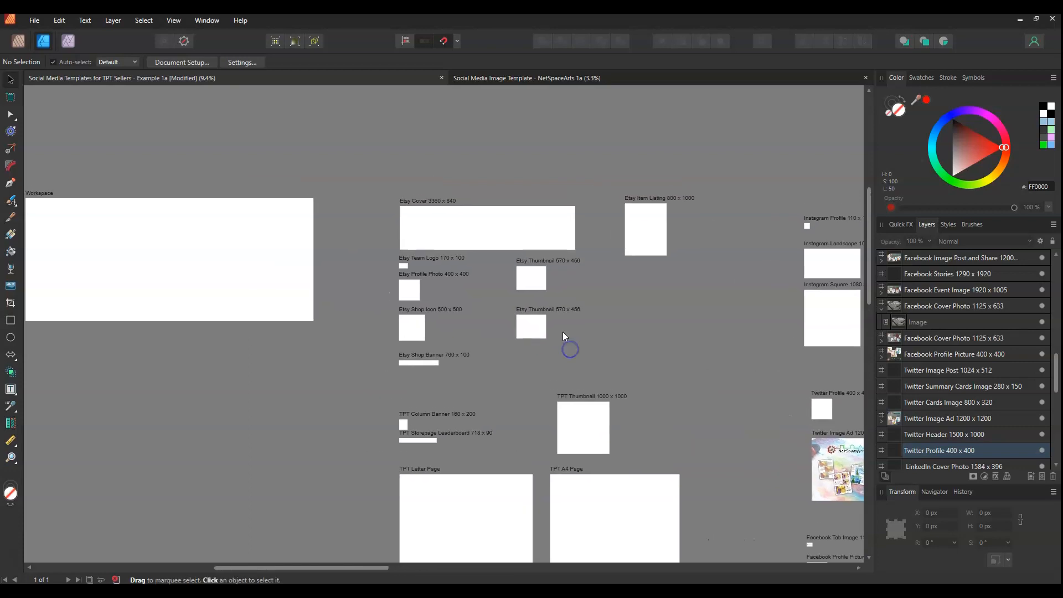
scroll(563, 337, "up", 4)
scroll(533, 362, "up", 2)
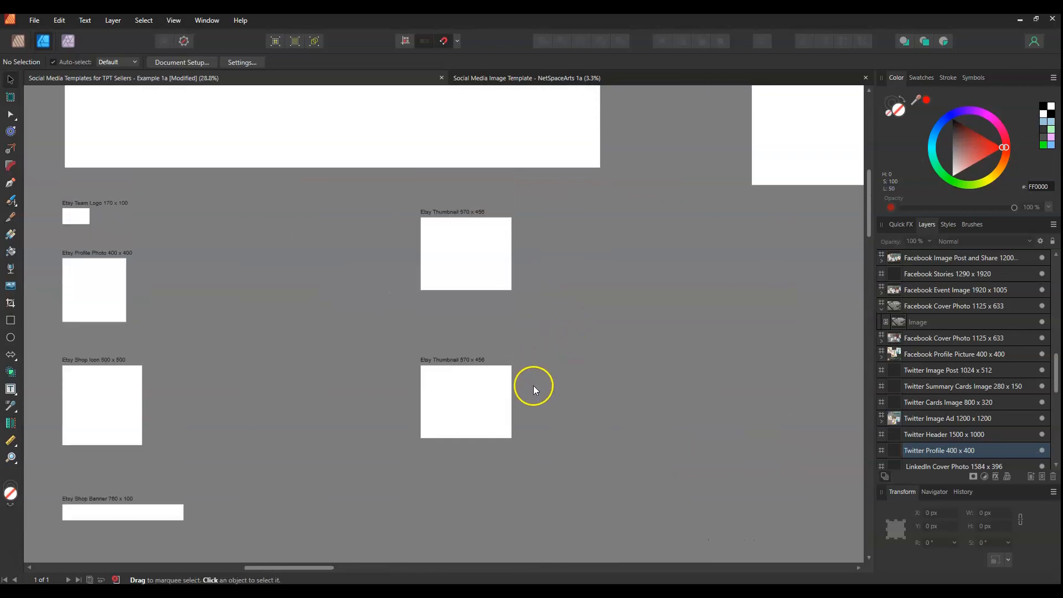
Select the upper Etsy Thumbnail 570 x 456 artboard, clear the selection, and view the complete Etsy artboard group.
left_click(453, 264)
left_click_drag(299, 310, 427, 382)
scroll(411, 380, "down", 1)
left_click(741, 413)
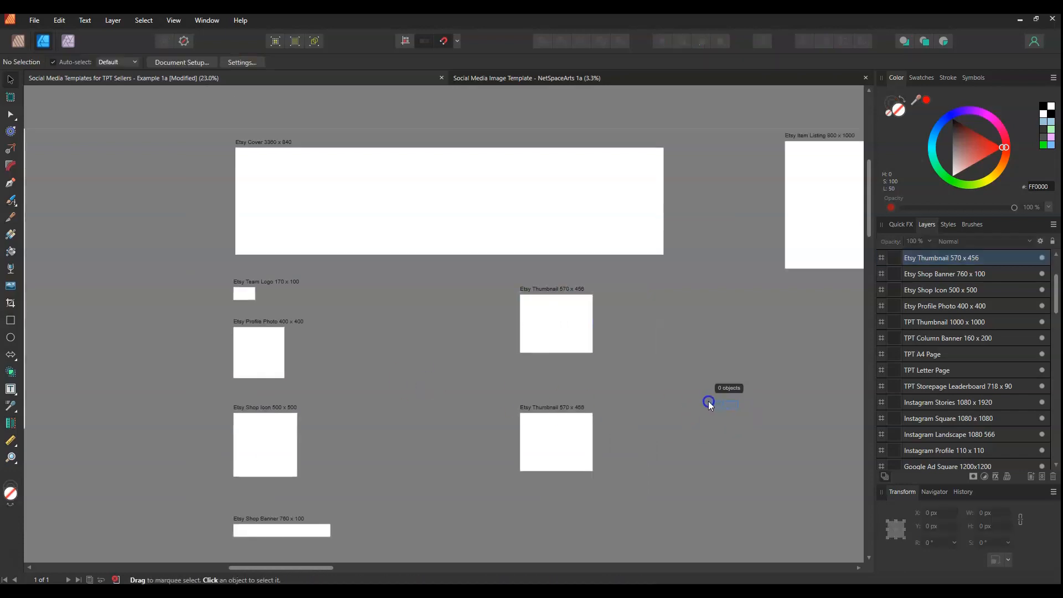
left_click_drag(707, 404, 586, 385)
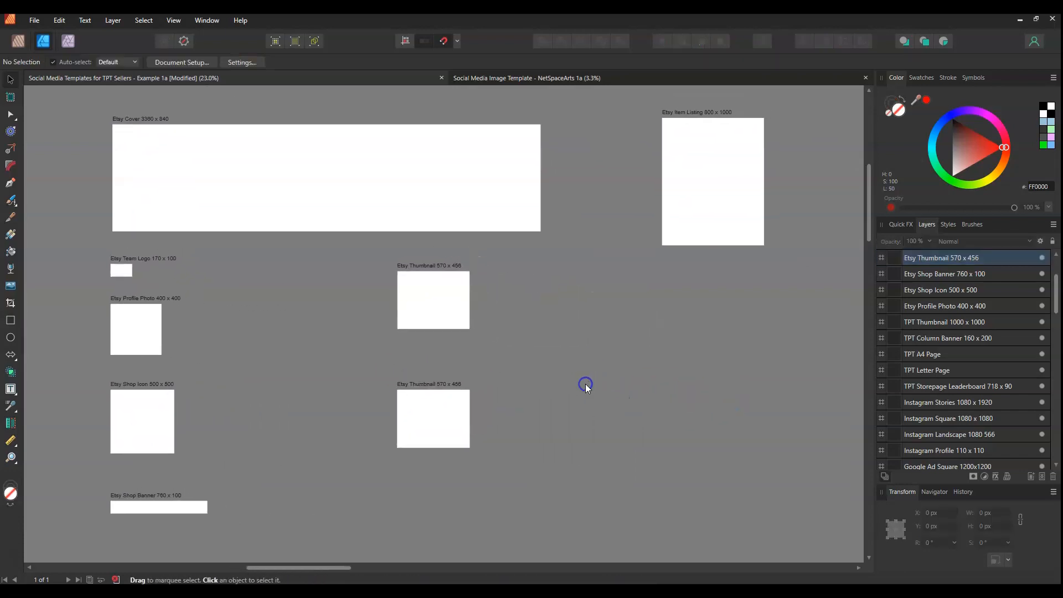
scroll(936, 327, "up", 2)
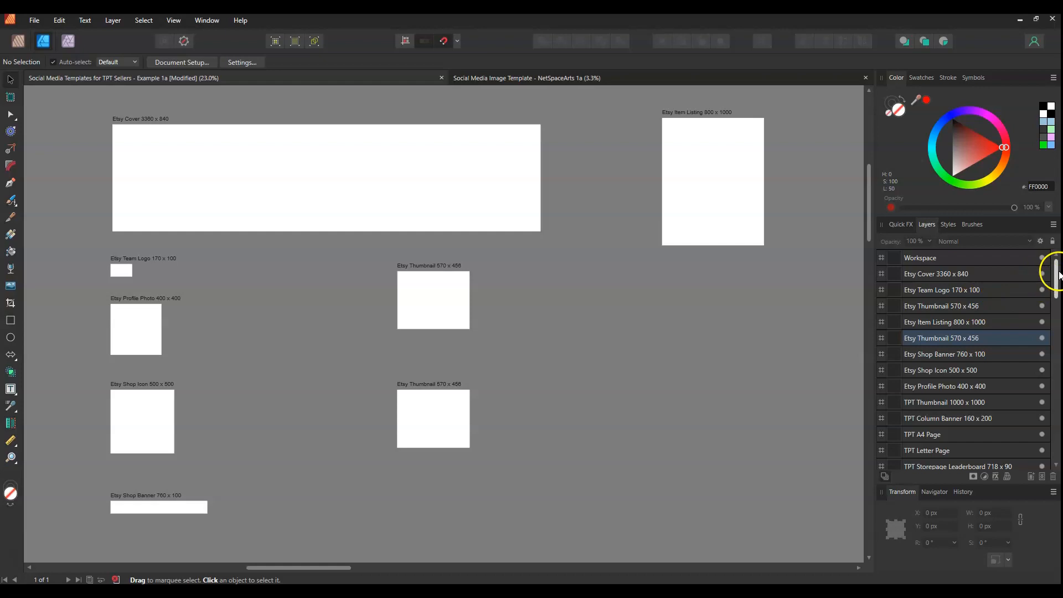
Check the platform groups at the end of the layer list, selecting the Etsy group and the LinkedIn Cover Photo artboard.
left_click_drag(1058, 277, 1055, 459)
left_click(899, 321)
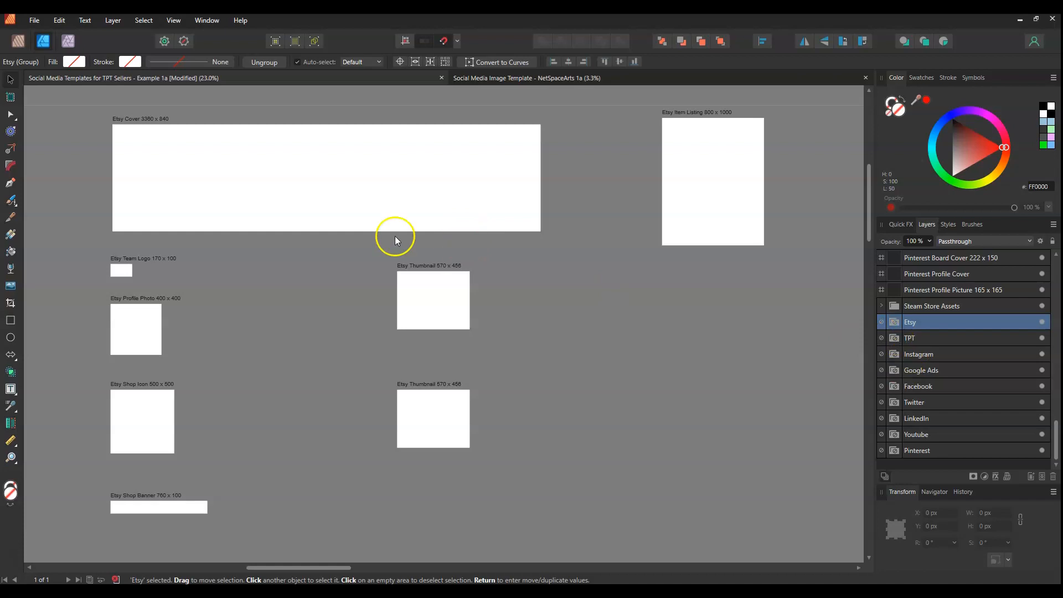
scroll(948, 298, "up", 4)
left_click(917, 305)
left_click(918, 322)
left_click(919, 337)
scroll(1052, 373, "down", 6)
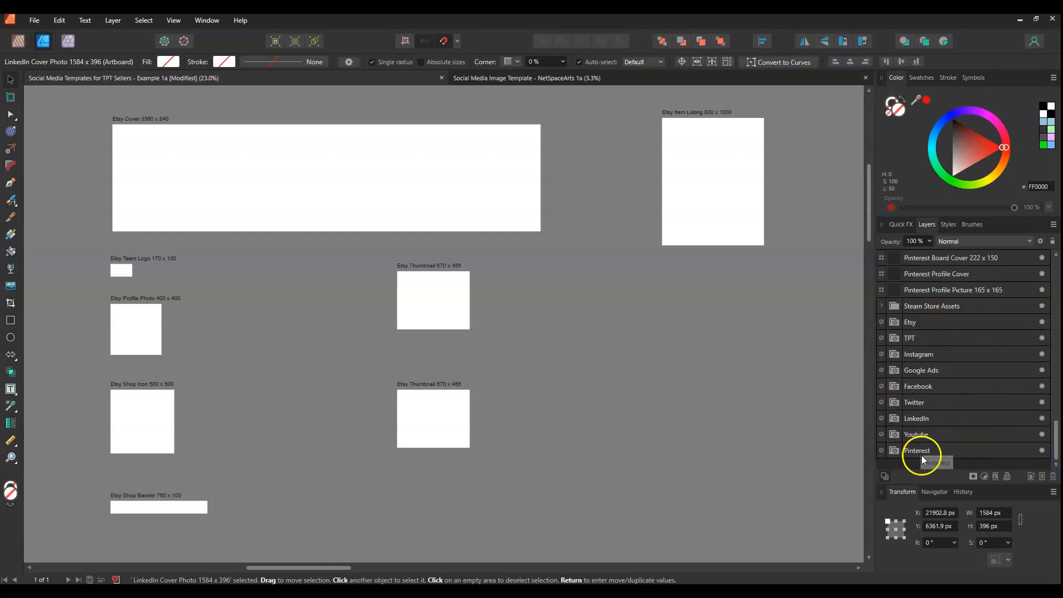
View the Steam Store Assets artboards, including the capsules, screenshots, page background and library images.
mouse_move(1055, 443)
left_mouse_down()
mouse_move(1058, 424)
mouse_move(1059, 435)
left_mouse_up()
scroll(658, 351, "down", 8)
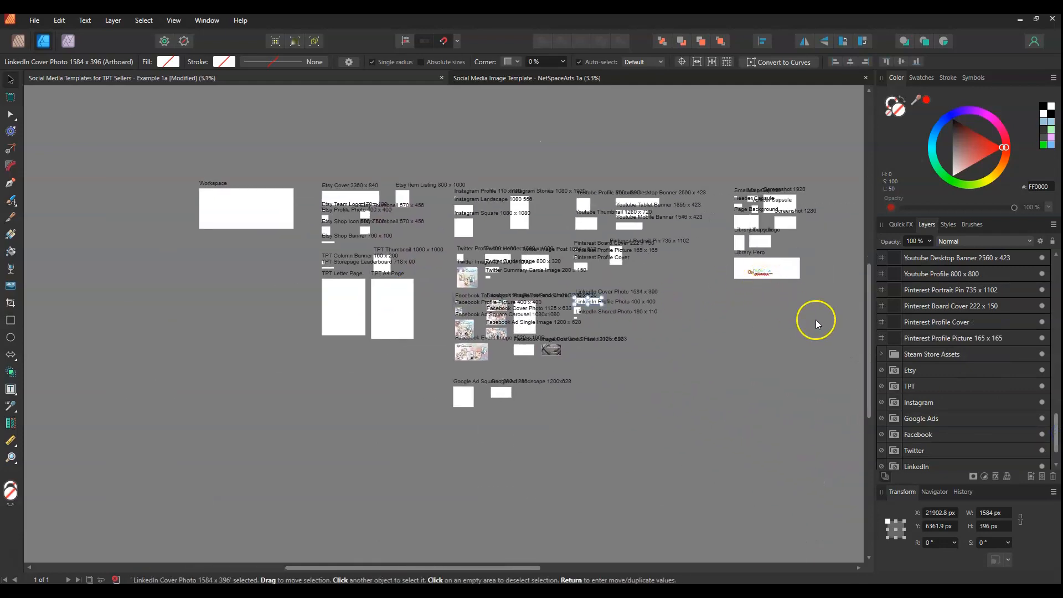
scroll(775, 344, "up", 6)
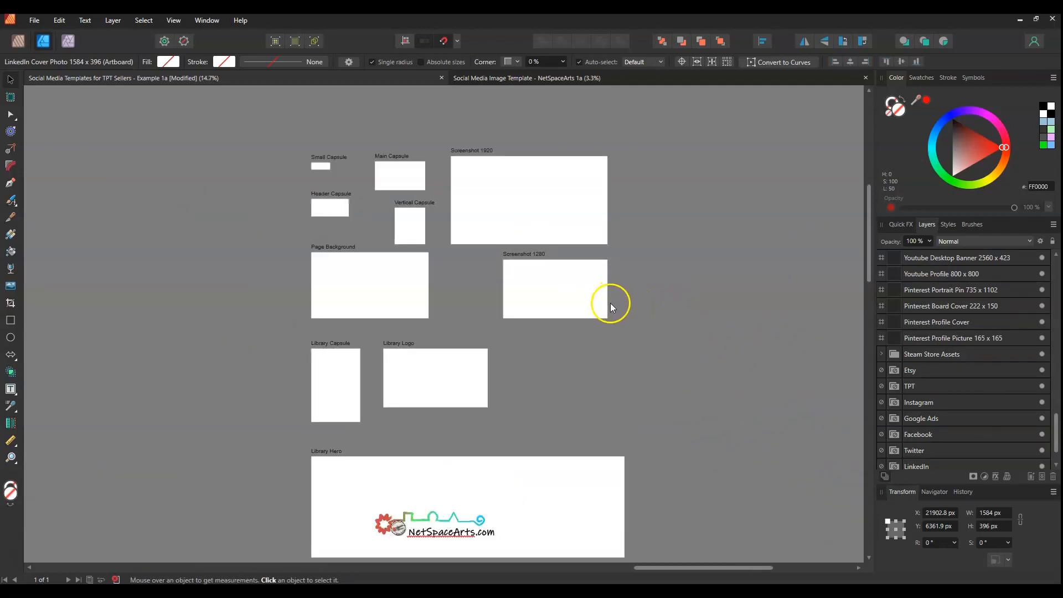
Delete the coloured line artwork, the NetSpaceArts.com text and the round logo from the Library Hero artboard.
left_click(434, 515)
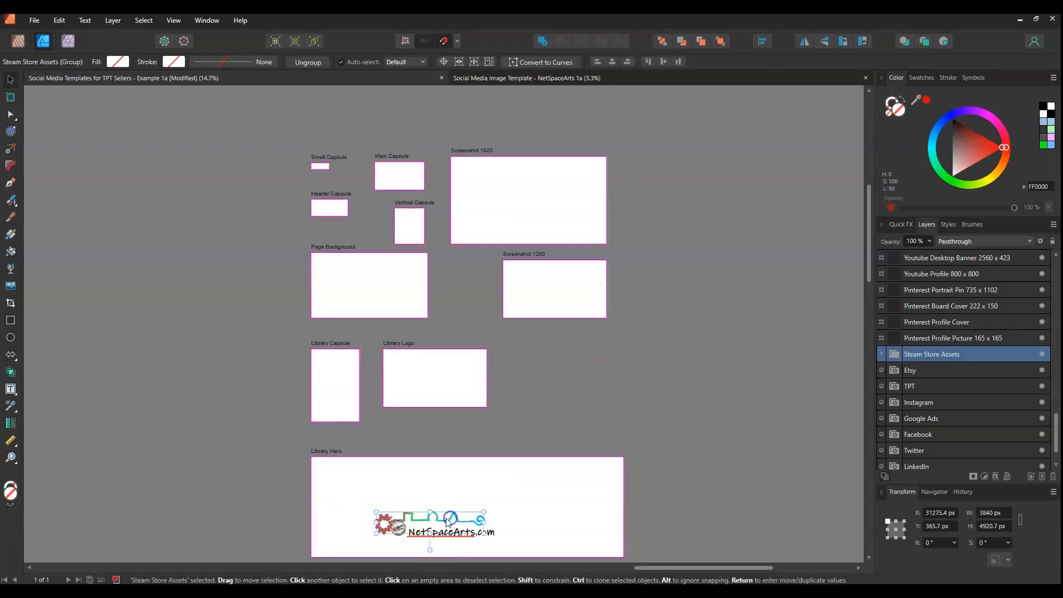
double_click(448, 520)
left_click_drag(293, 493, 535, 548)
left_click(452, 533)
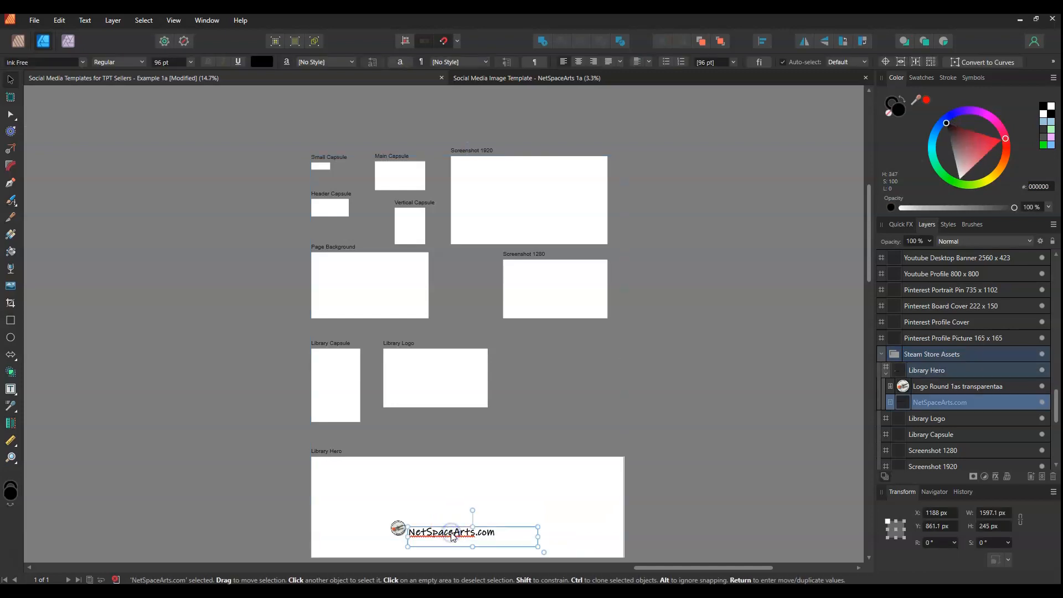
key("Delete")
double_click(399, 529)
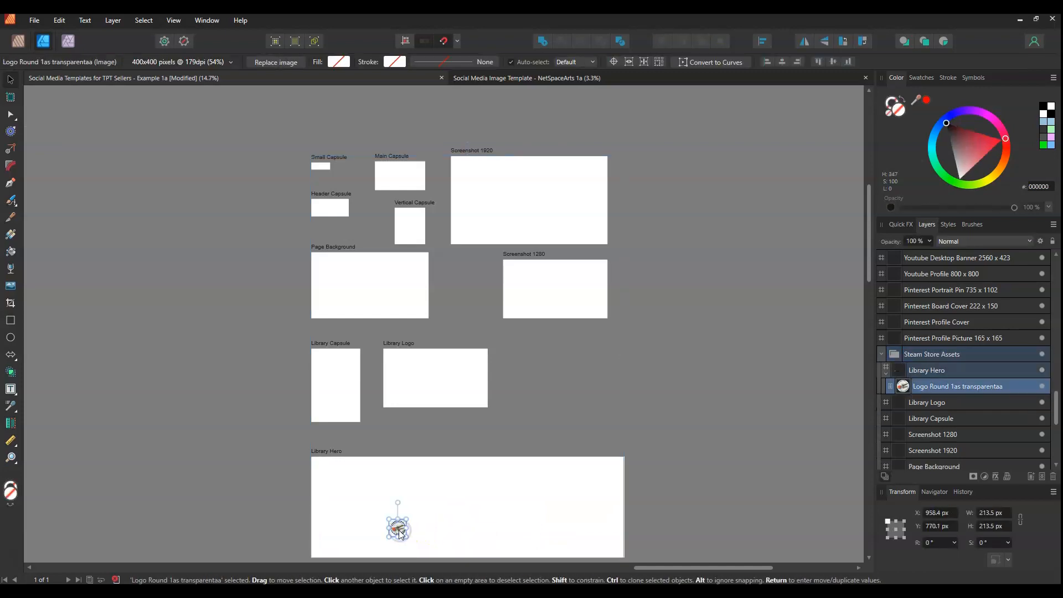
key("Delete")
Check the sizes of the Page Background, Main Capsule and Header Capsule artboards by selecting each in turn, and clear the selection.
scroll(310, 493, "down", 1)
left_click_drag(741, 569, 756, 568)
scroll(658, 392, "down", 2)
scroll(543, 299, "up", 2)
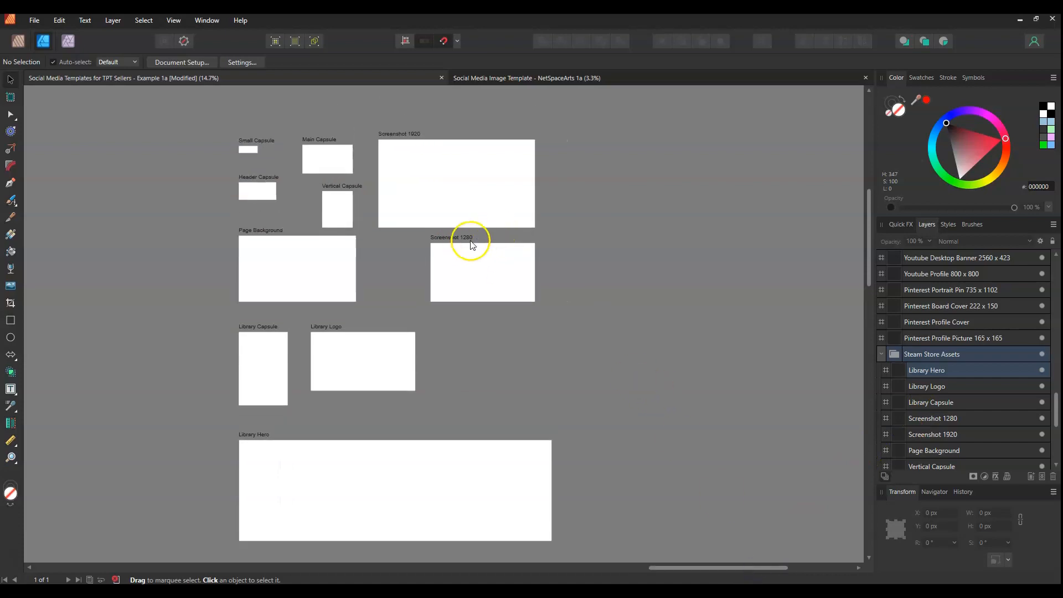
left_click(278, 232)
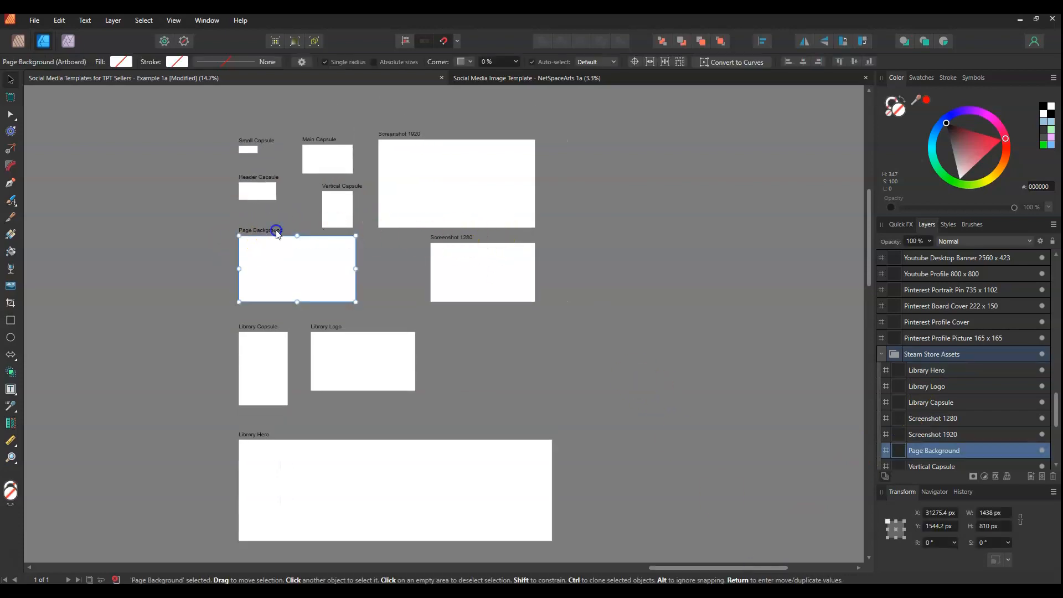
left_click(706, 418)
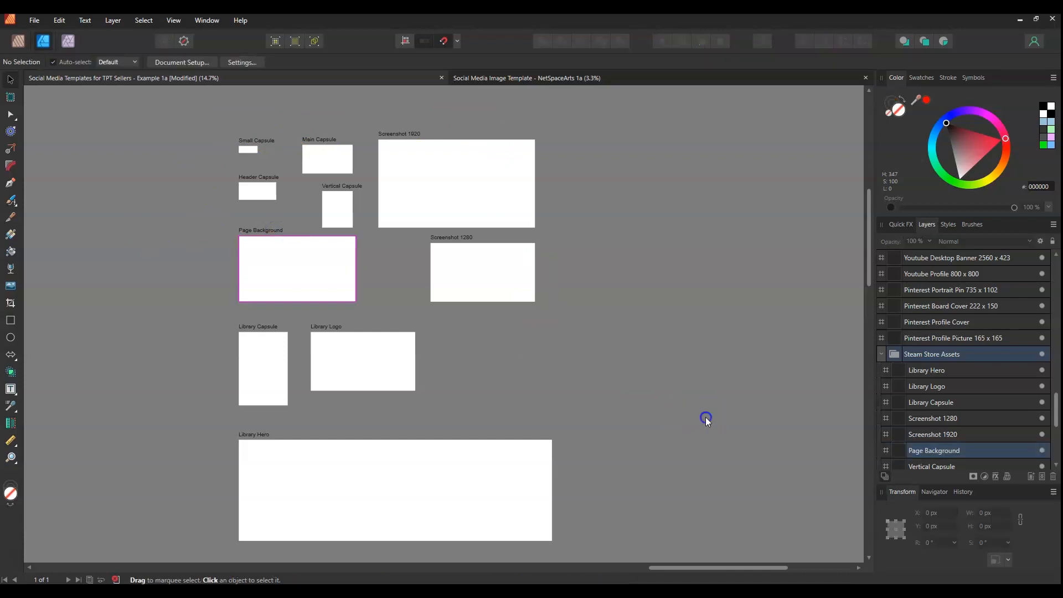
left_click_drag(610, 484, 650, 447)
left_click(348, 129)
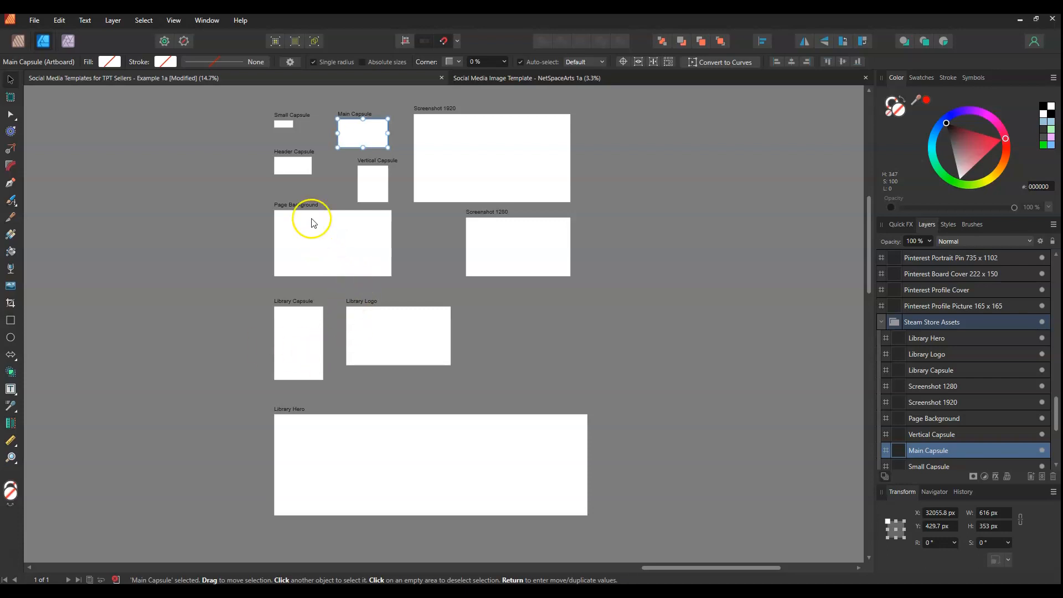
left_click(295, 167)
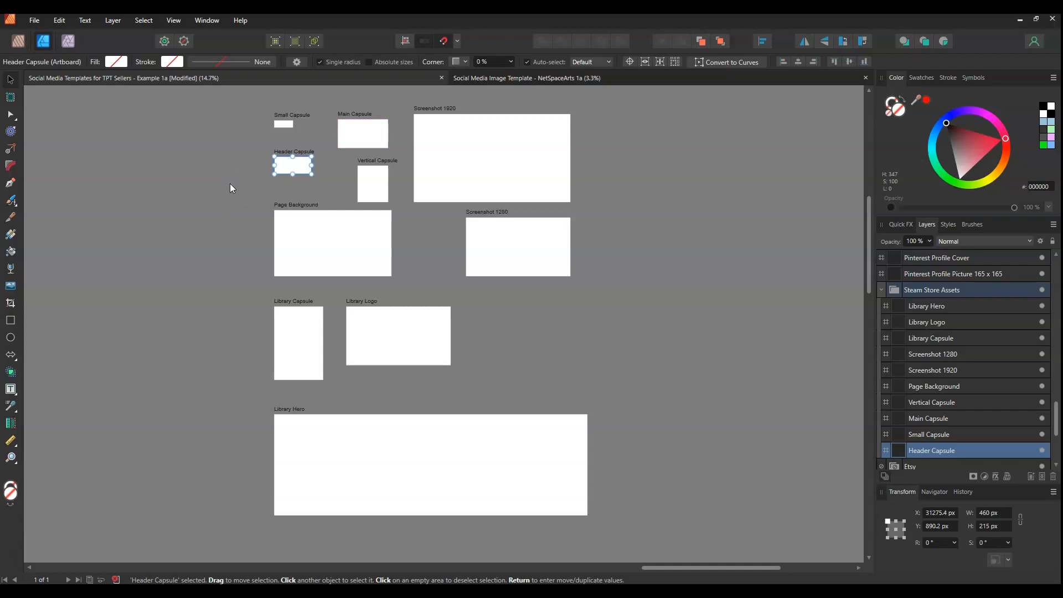
left_click(132, 245)
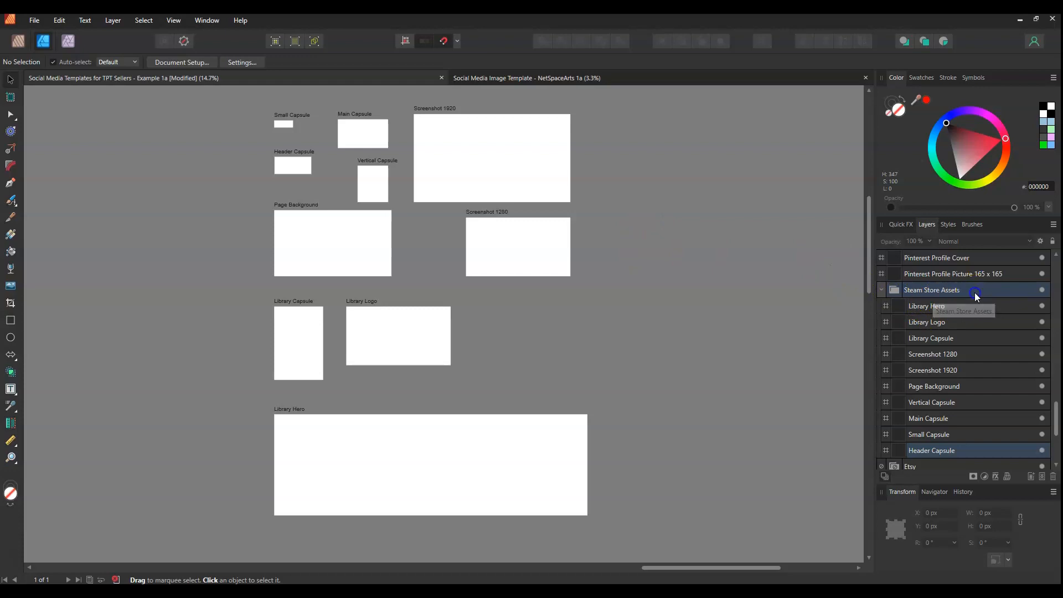
Select the Steam Store Assets group and collapse it in the layer list.
left_click(952, 291)
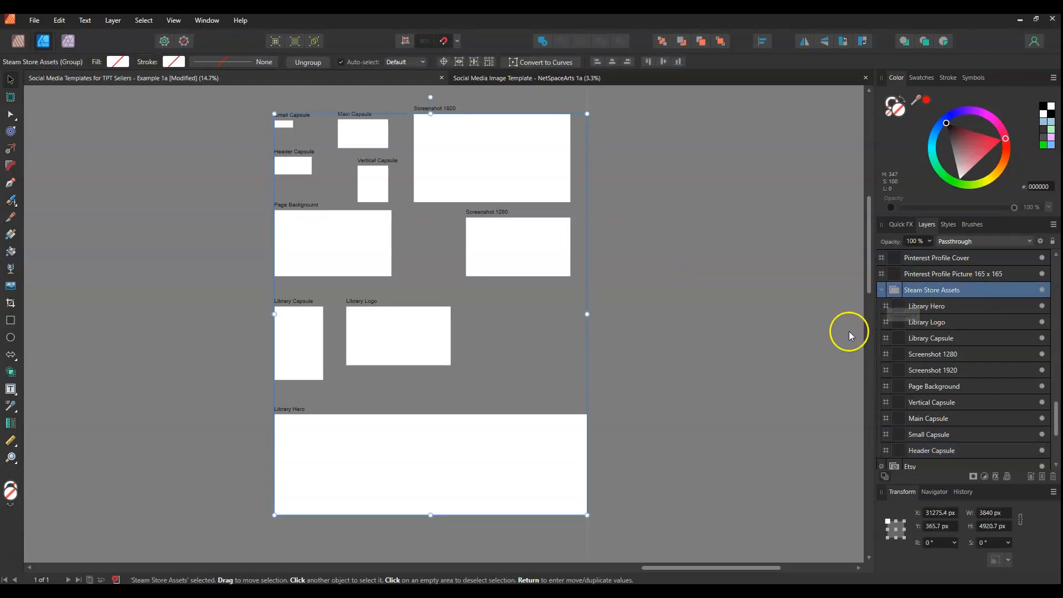
left_click(881, 290)
left_click(912, 325)
left_click(898, 307)
Try moving the whole Steam Store Assets group slightly on the canvas, and undo the move.
left_click_drag(533, 249, 516, 265)
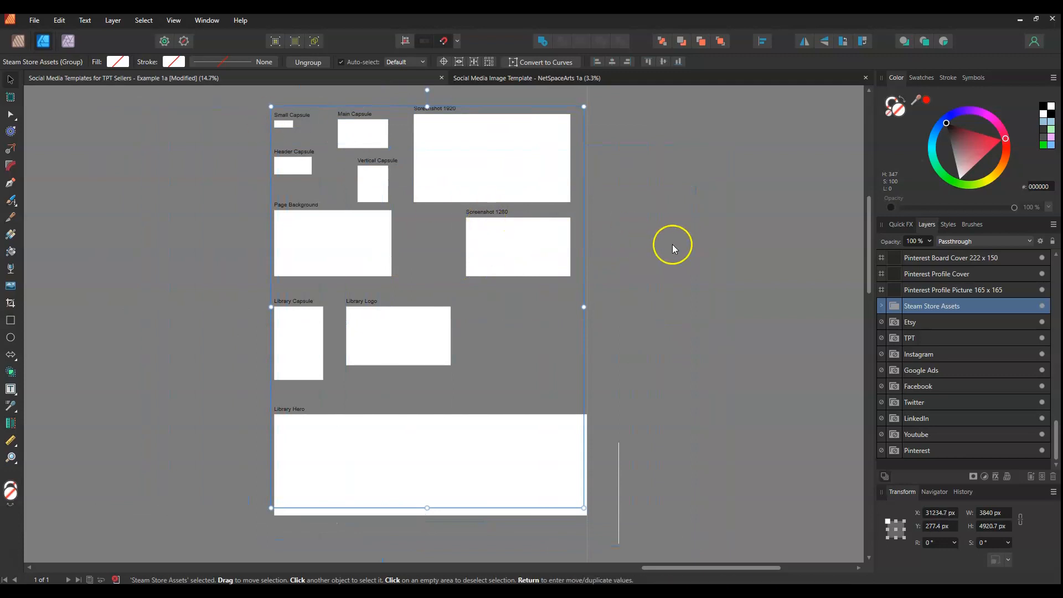
left_click(58, 23)
left_click(58, 32)
left_click(58, 24)
left_click(58, 31)
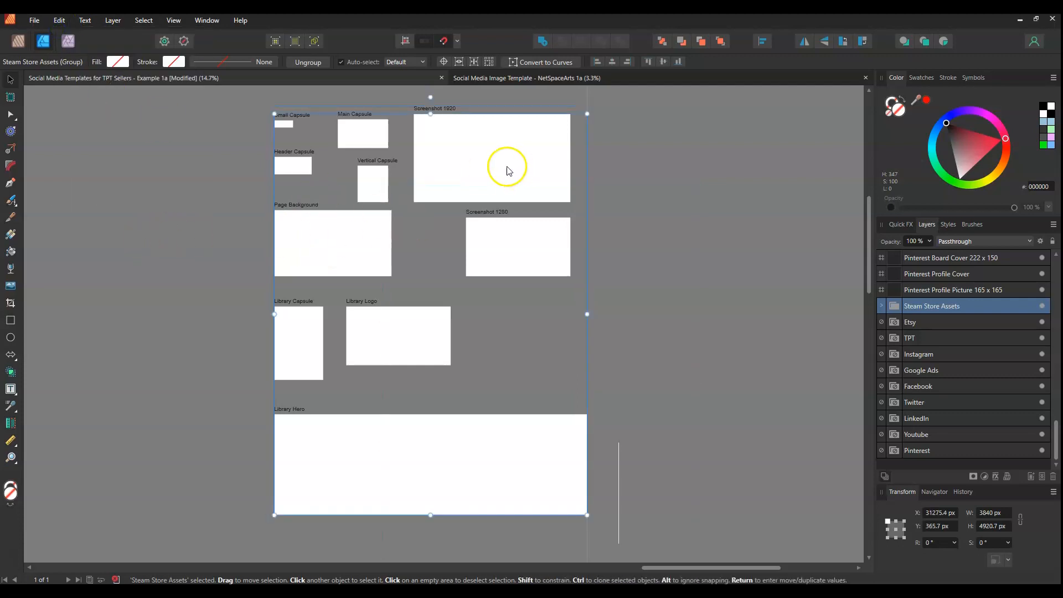
Select the Screenshot 1920 and Screenshot 1280 artboards individually inside the Steam group, and clear the selection.
double_click(481, 172)
left_click(773, 275)
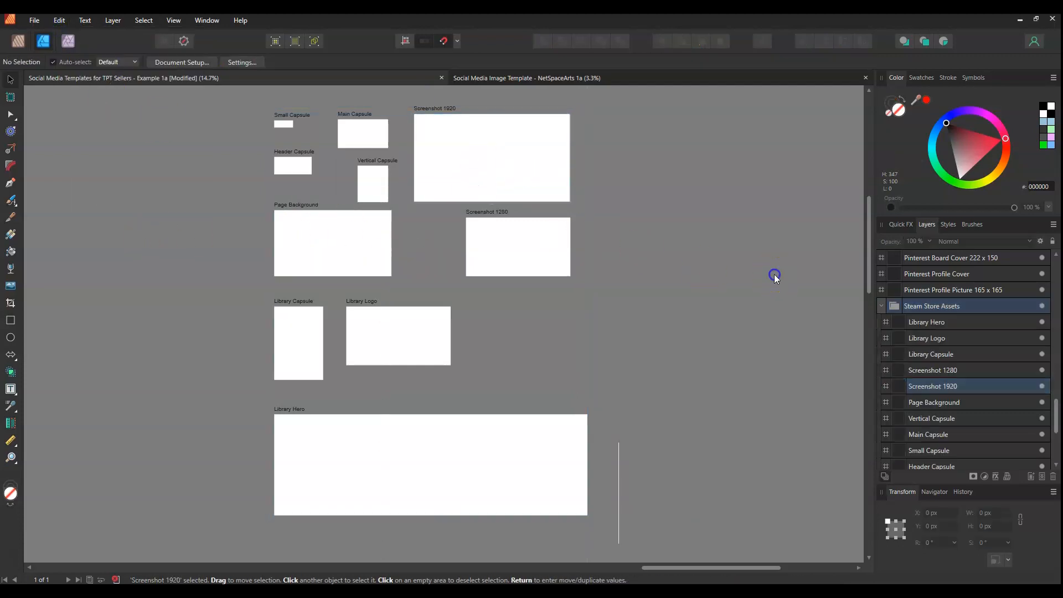
left_click(502, 245)
double_click(505, 249)
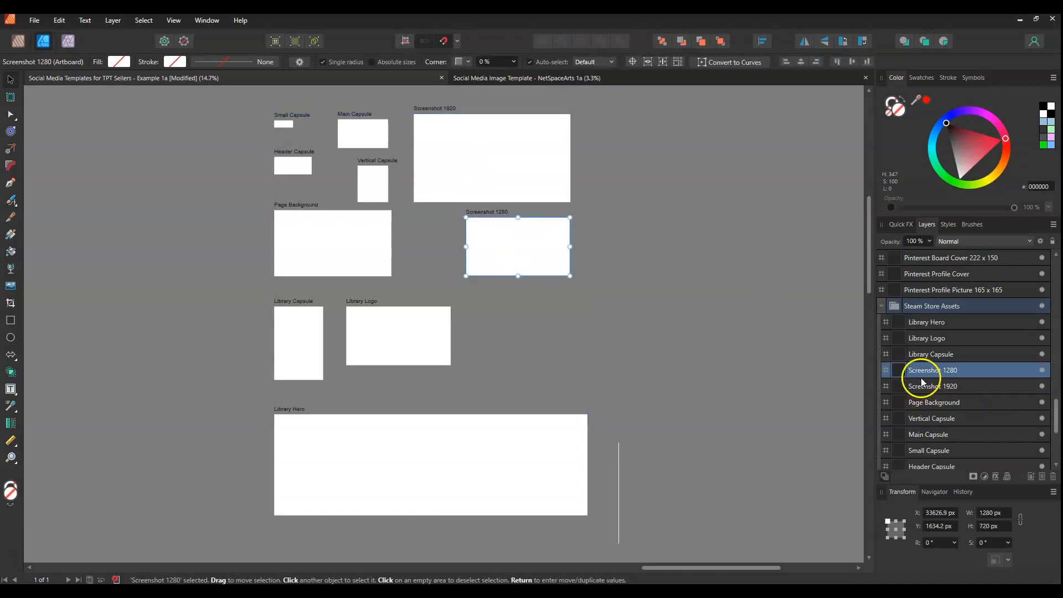
double_click(497, 254)
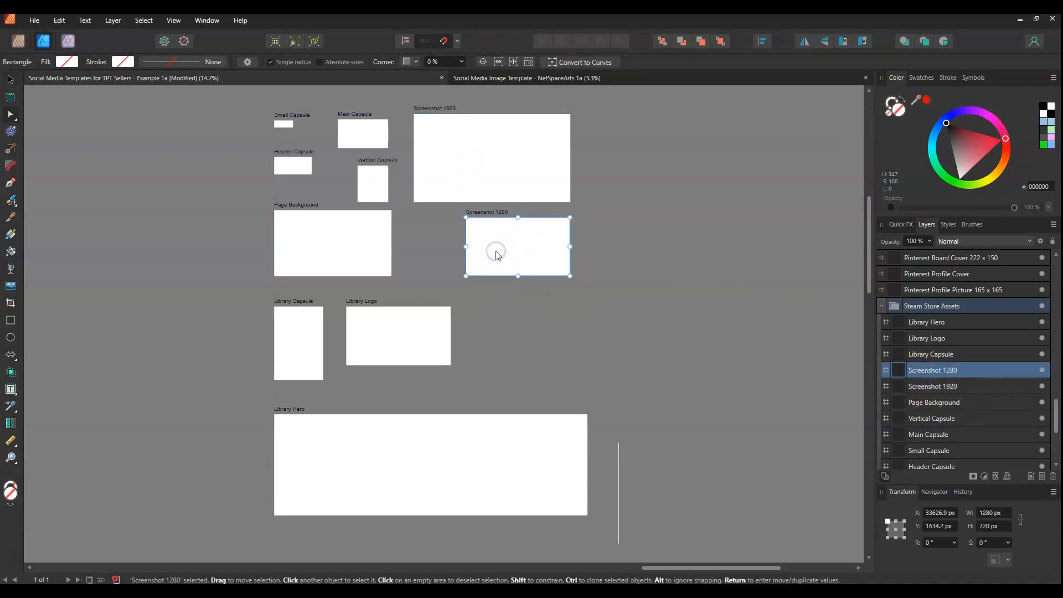
scroll(535, 281, "down", 2)
scroll(360, 287, "down", 1)
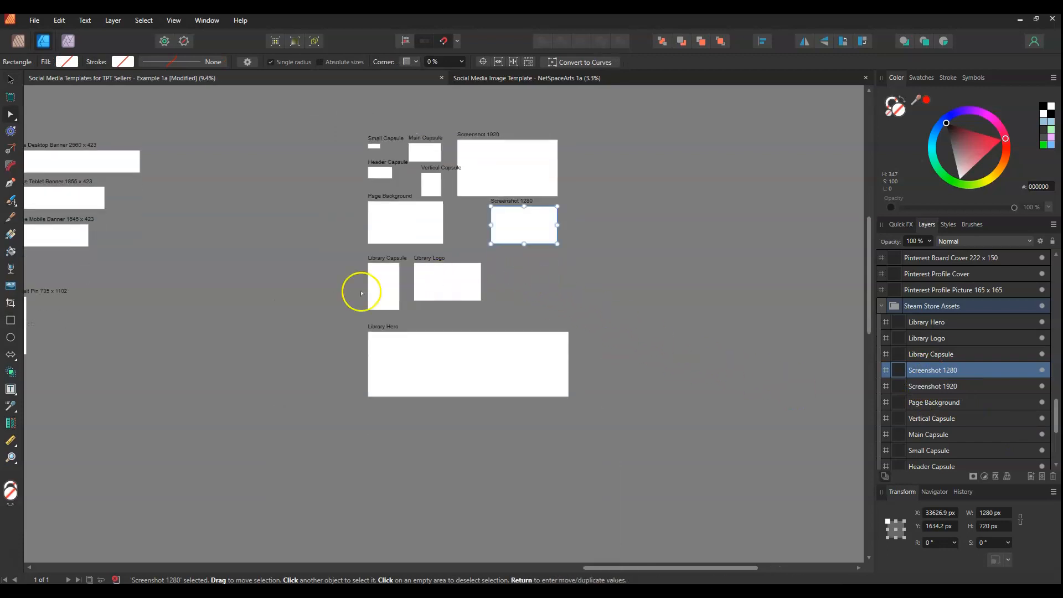
left_click(315, 287)
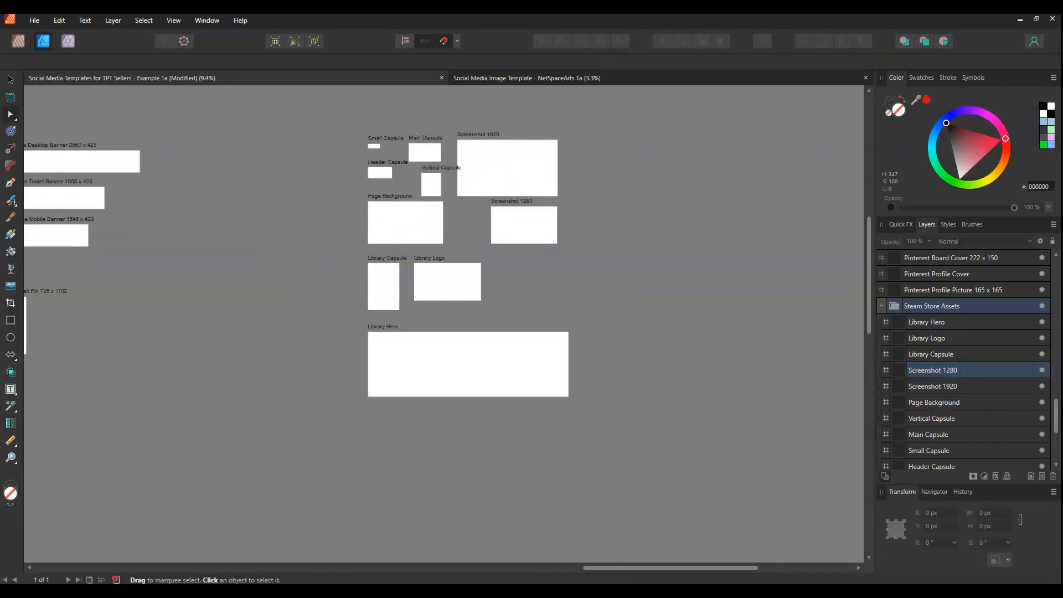
Find the Facebook artboards in the document and select the Facebook Stories 1290 x 1920 artboard.
left_click_drag(671, 568, 477, 566)
scroll(498, 443, "down", 4)
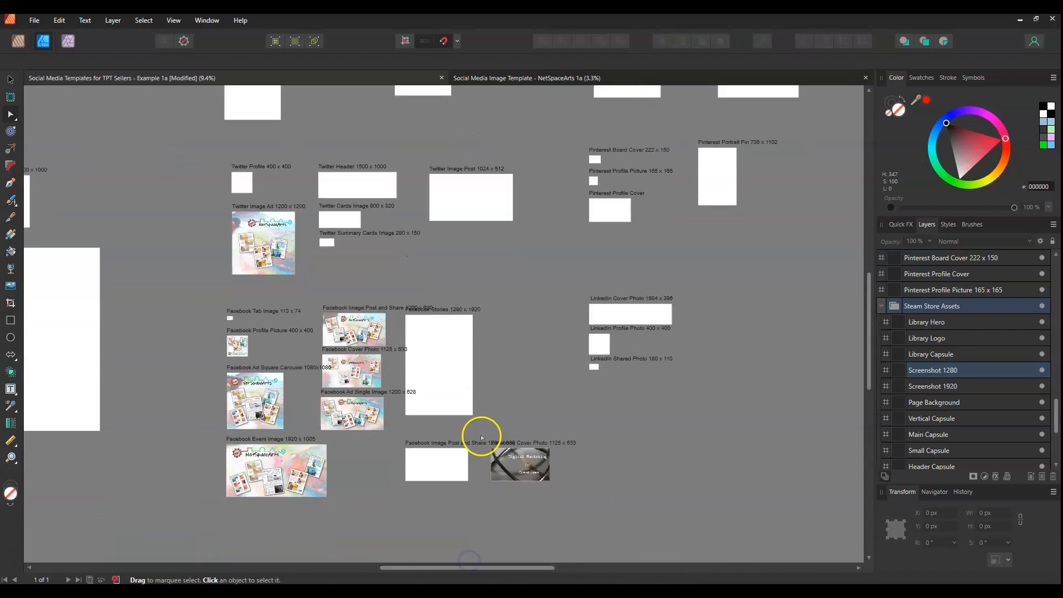
scroll(1011, 391, "up", 4)
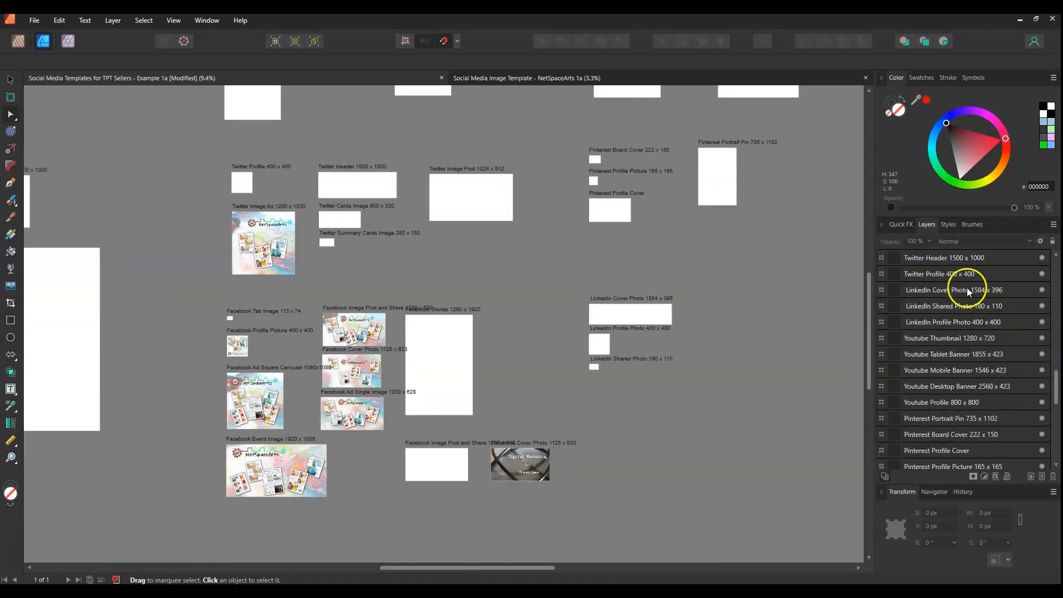
left_click(441, 349)
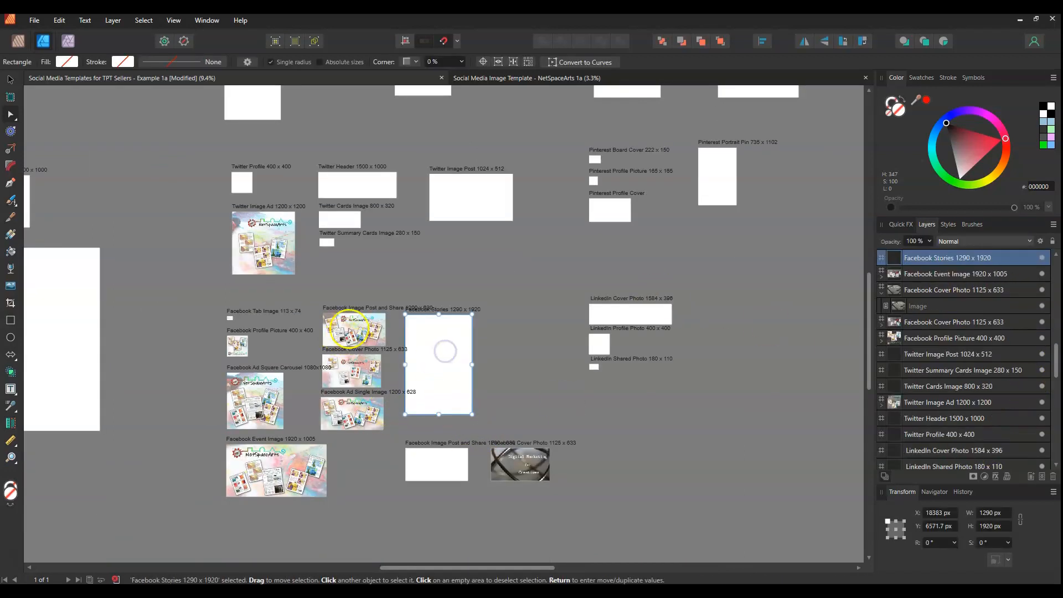
Select a worksheet image on the Facebook Image Post and Share 1200 x 630 artboard, and select its parent artboard in the layer list.
left_click(351, 329)
scroll(364, 327, "up", 4)
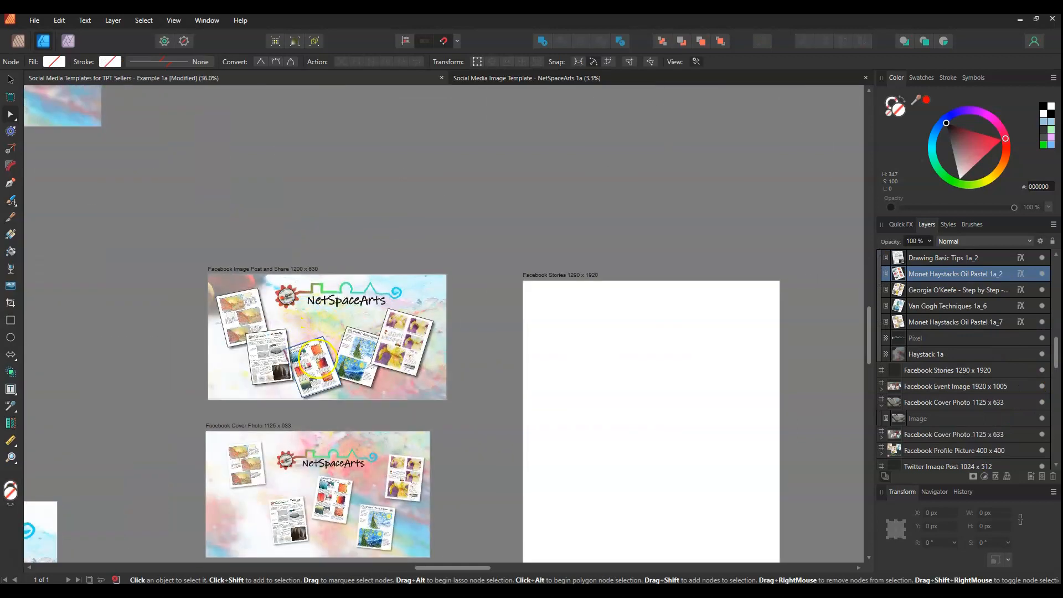
scroll(986, 315, "up", 3)
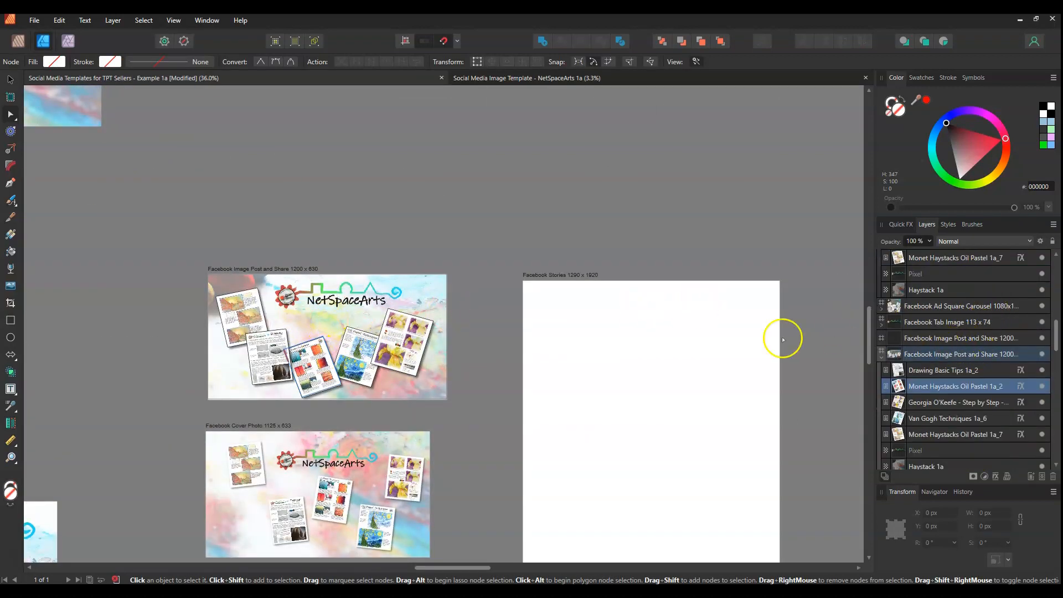
left_click(941, 354)
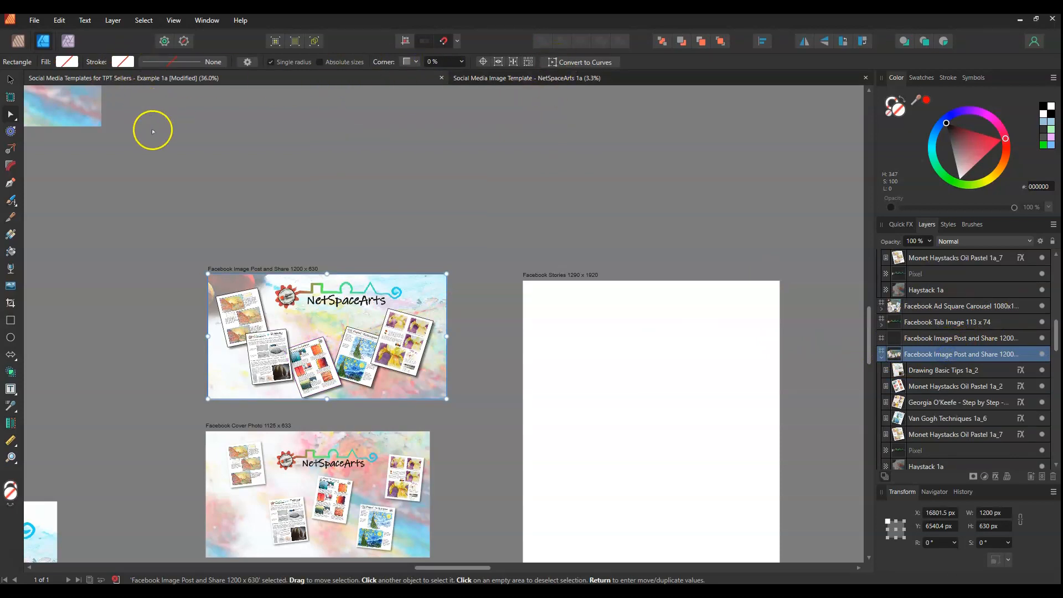
Set the Move tool's auto-select mode to Groups, reselect the Facebook Image Post and Share 1200 x 630 artboard, and clear the selection.
left_click(10, 82)
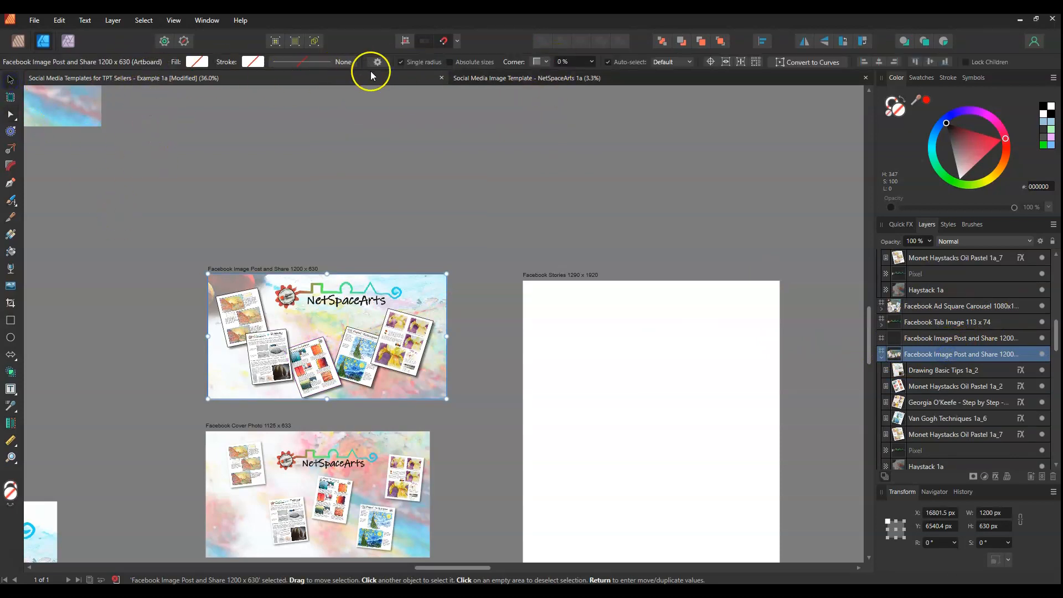
left_click(683, 62)
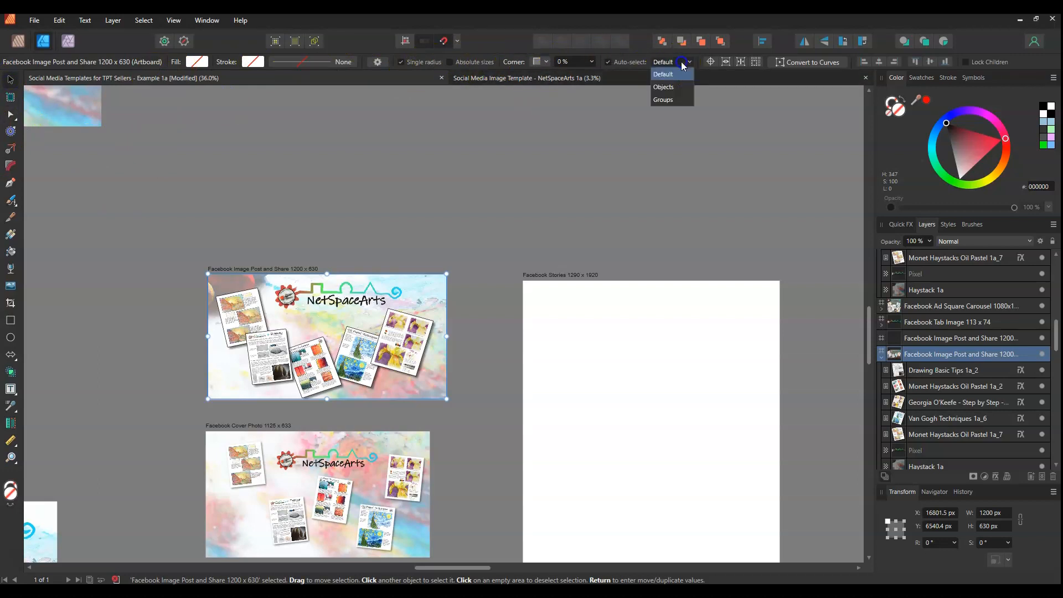
left_click(664, 100)
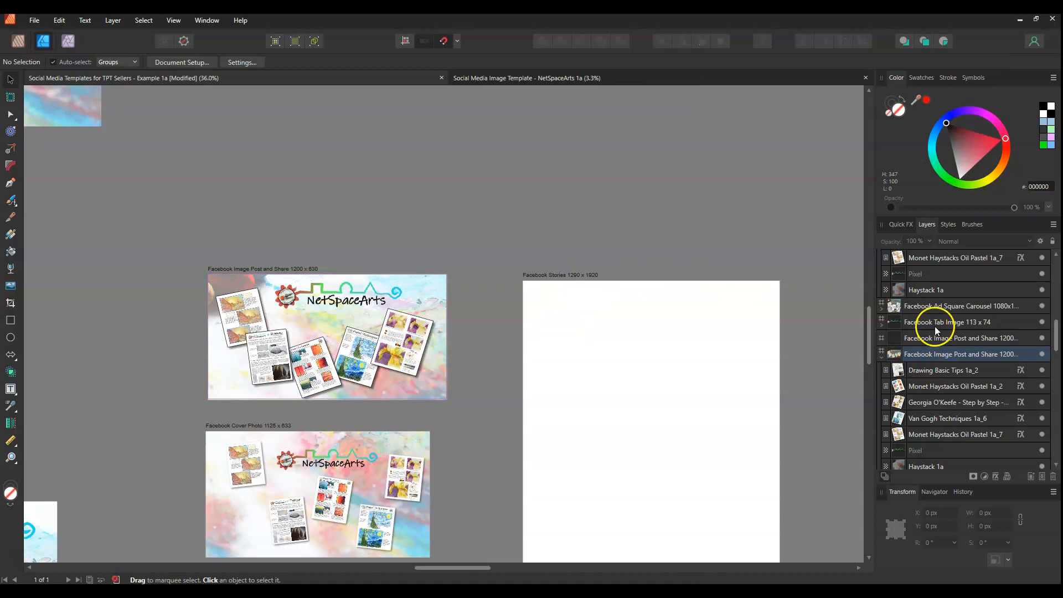
left_click(943, 354)
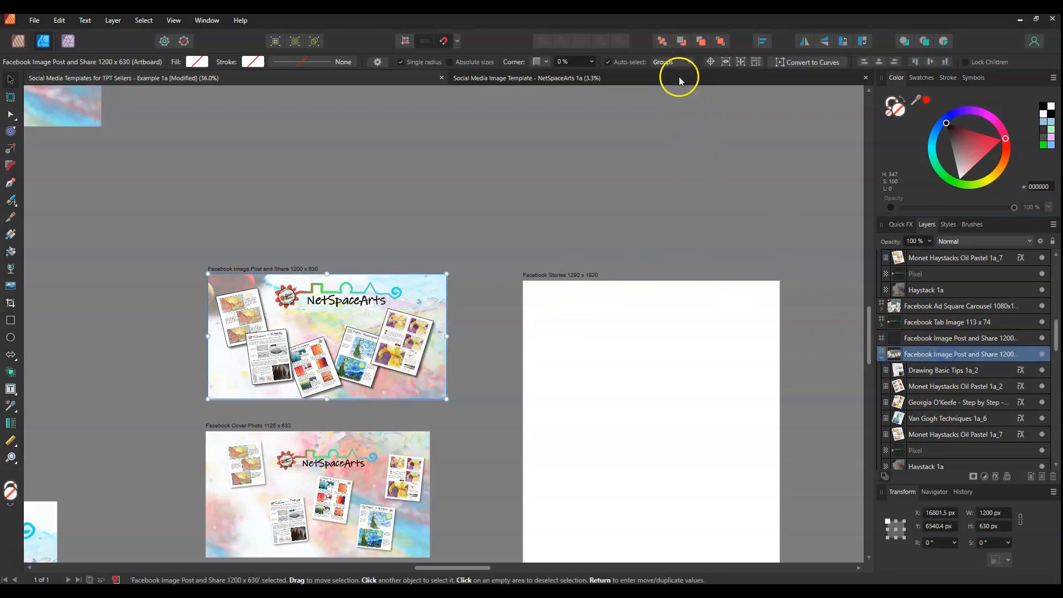
left_click(497, 238)
Examine how the same artwork is adapted across the Facebook post, cover photo, ad, profile and event artboards.
scroll(462, 370, "down", 5)
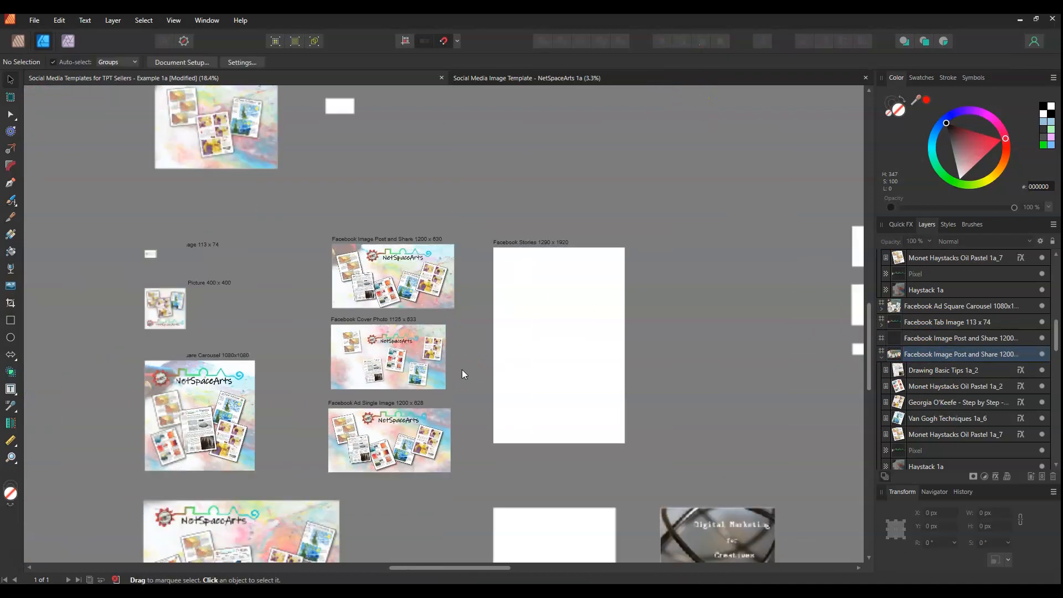
scroll(462, 370, "up", 2)
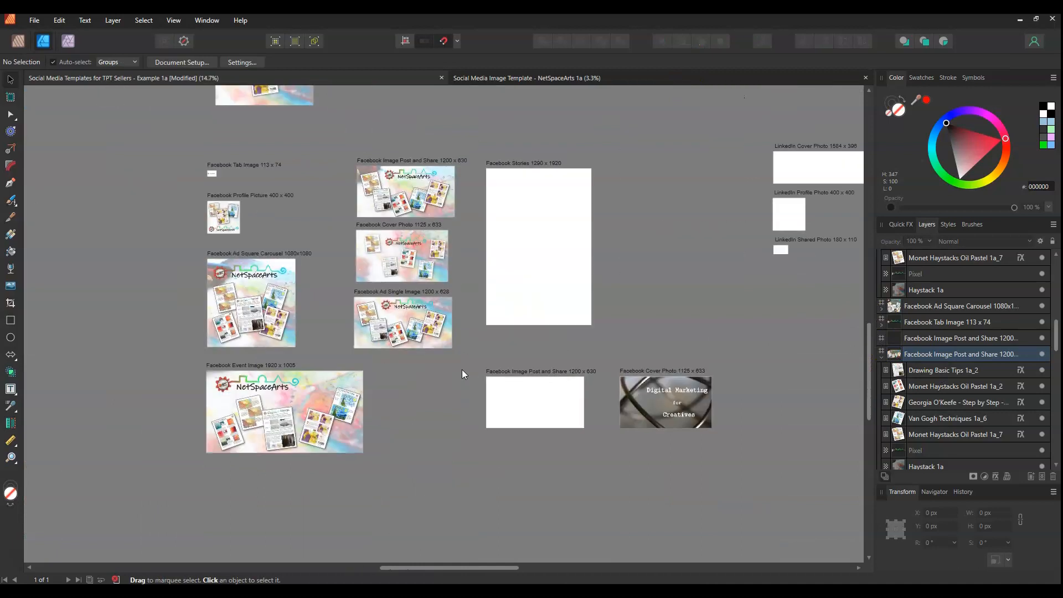
scroll(463, 374, "up", 2)
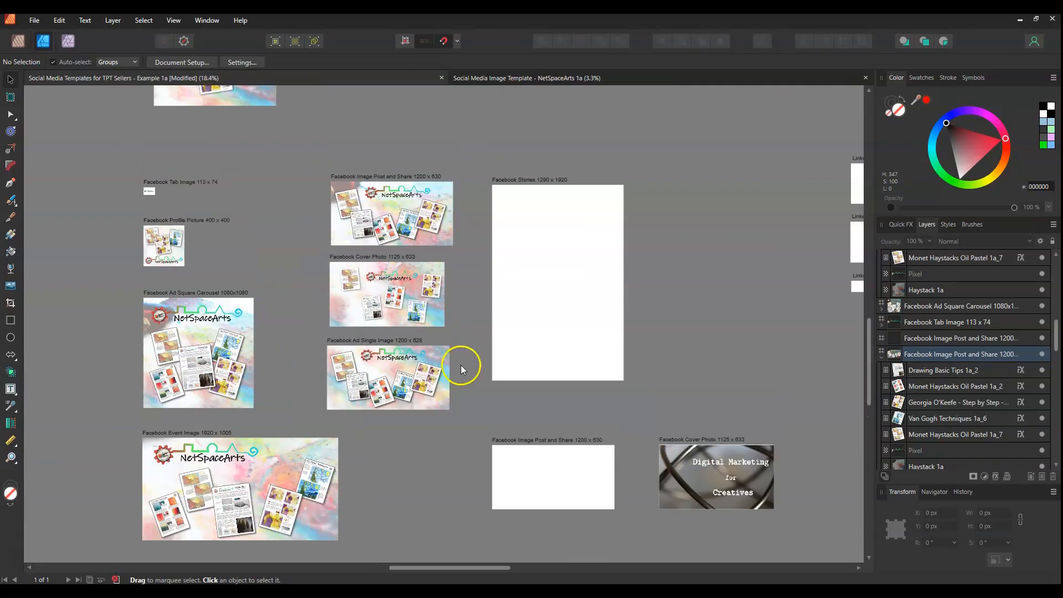
scroll(648, 311, "up", 1)
scroll(266, 356, "down", 2)
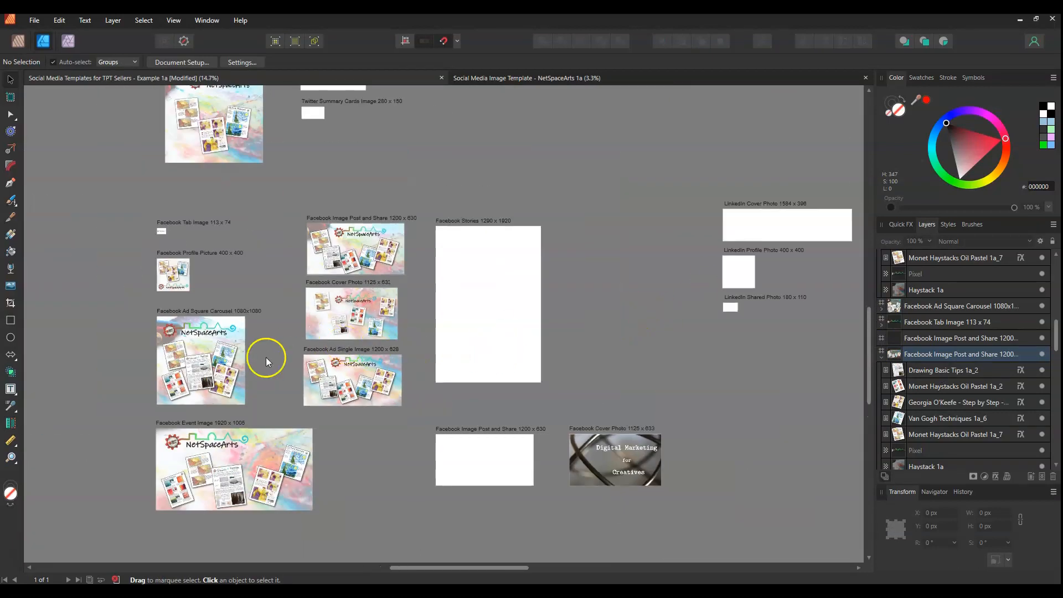
scroll(381, 317, "up", 3)
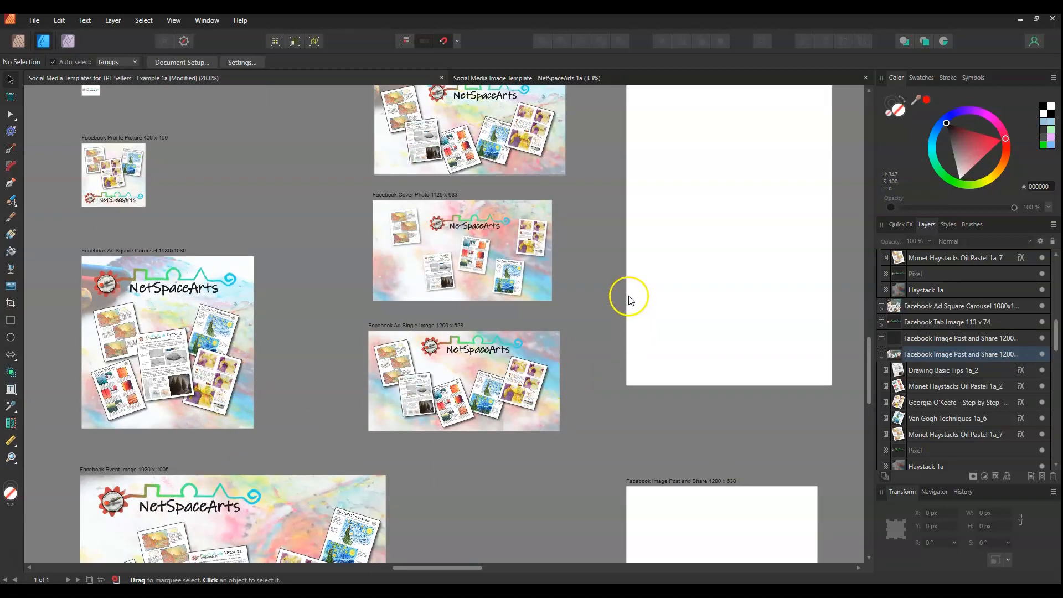
scroll(630, 301, "up", 2)
scroll(297, 373, "down", 1)
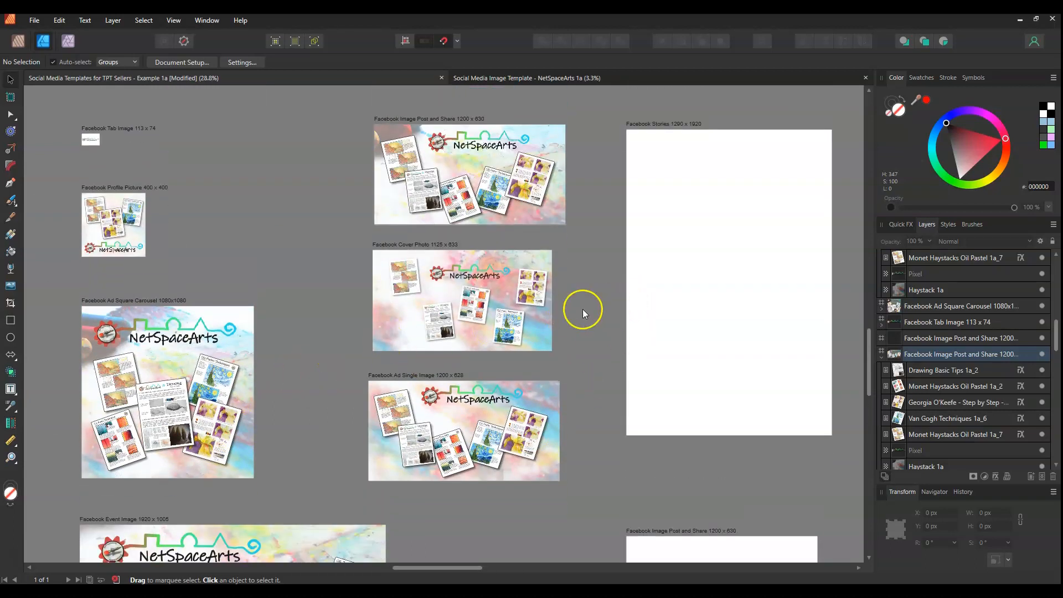
scroll(583, 309, "down", 2)
scroll(685, 287, "up", 2)
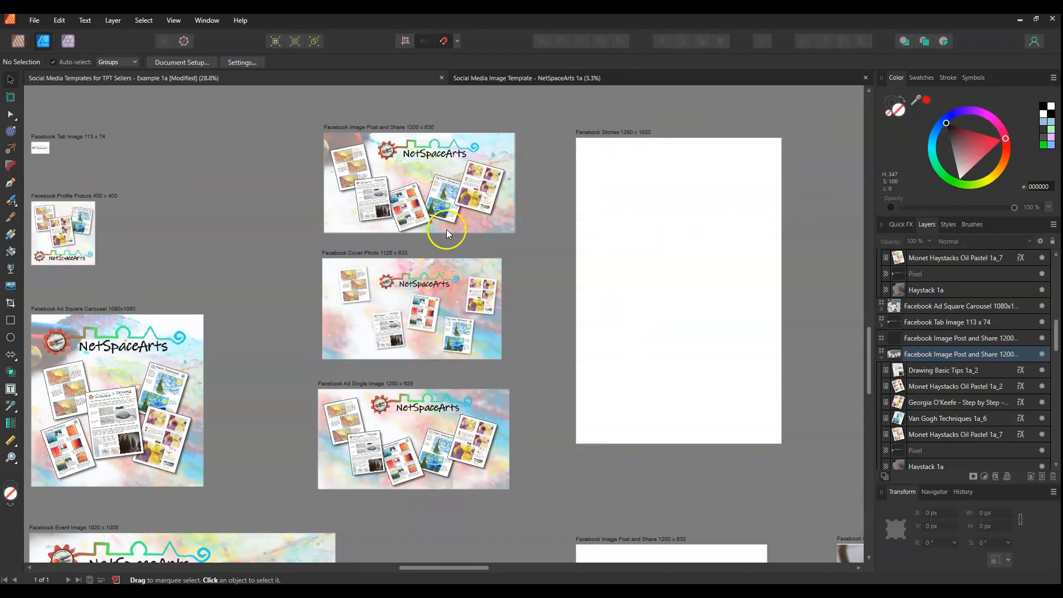
left_click(473, 227)
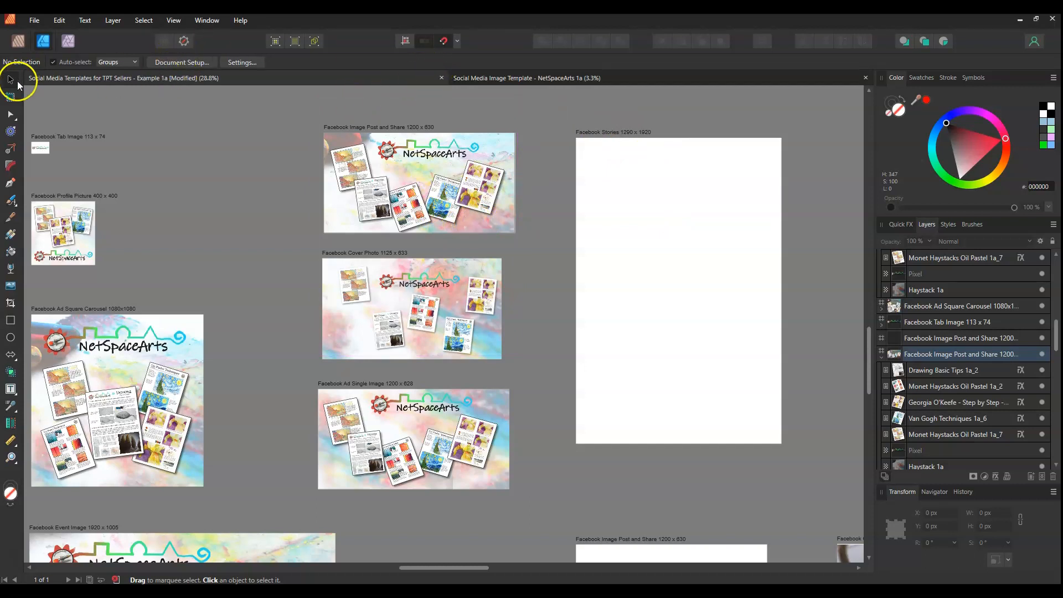
Set auto-select to Objects, copy the Facebook post's painted background onto the Facebook Stories artboard, and enlarge it to about 1639 x 2121 px, covering the artboard.
left_click(111, 60)
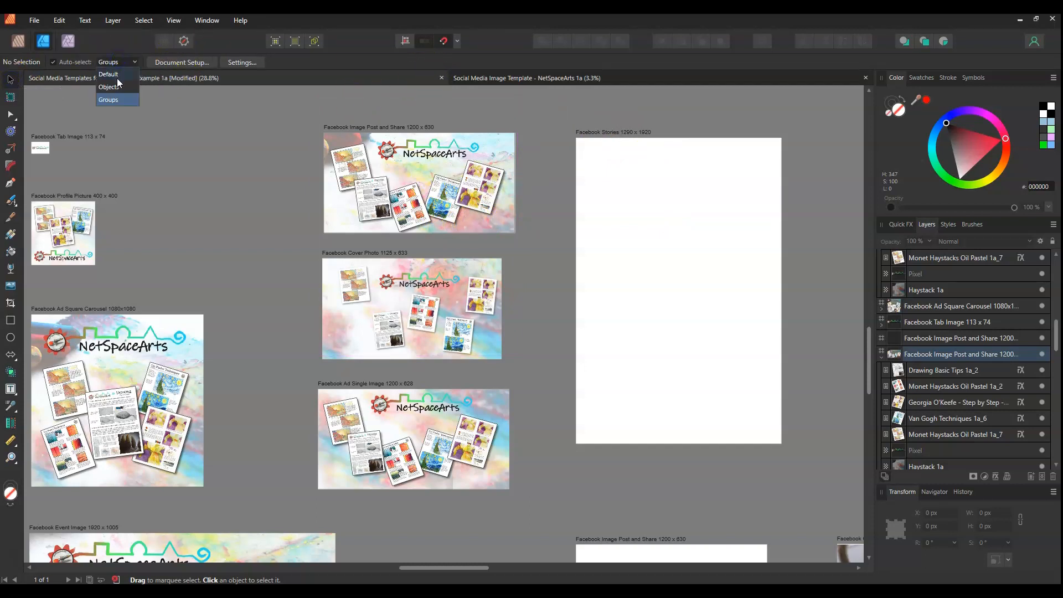
left_click(117, 87)
left_click(480, 225)
left_click_drag(474, 229, 727, 264)
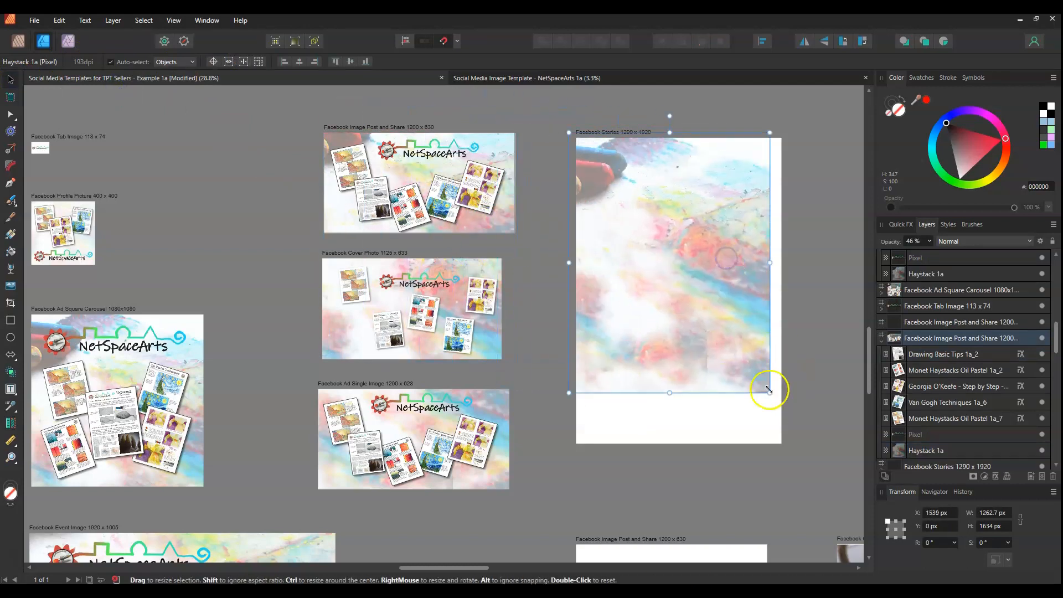
left_click_drag(769, 390, 829, 468)
left_click_drag(733, 411, 707, 392)
Try to move the five worksheet images from the Facebook Image Post and Share artboard onto the Facebook Stories artboard.
left_click(480, 191)
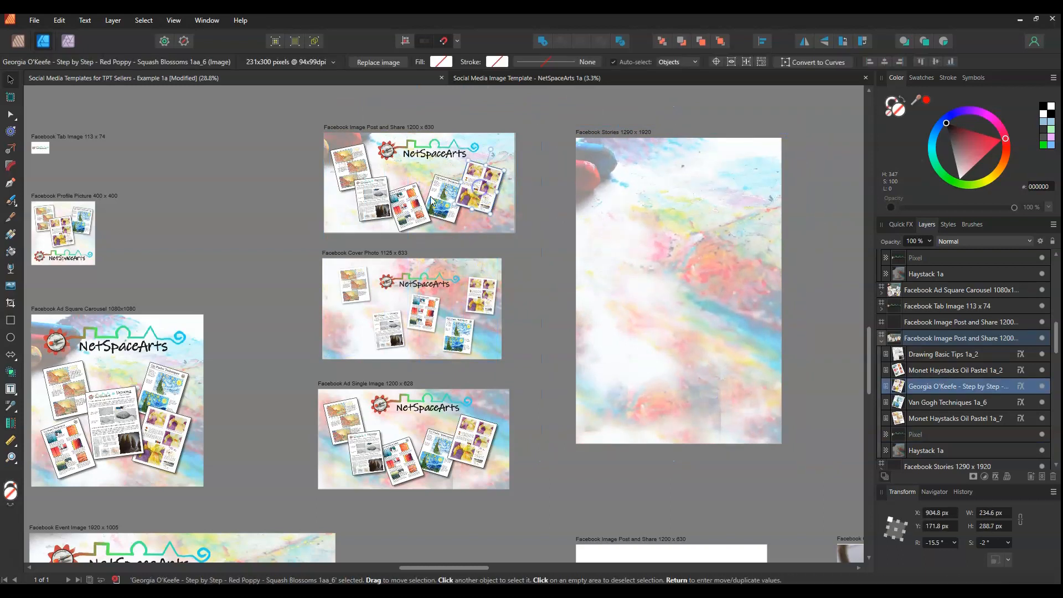
left_click_drag(261, 143, 521, 233)
left_click_drag(421, 213, 727, 311)
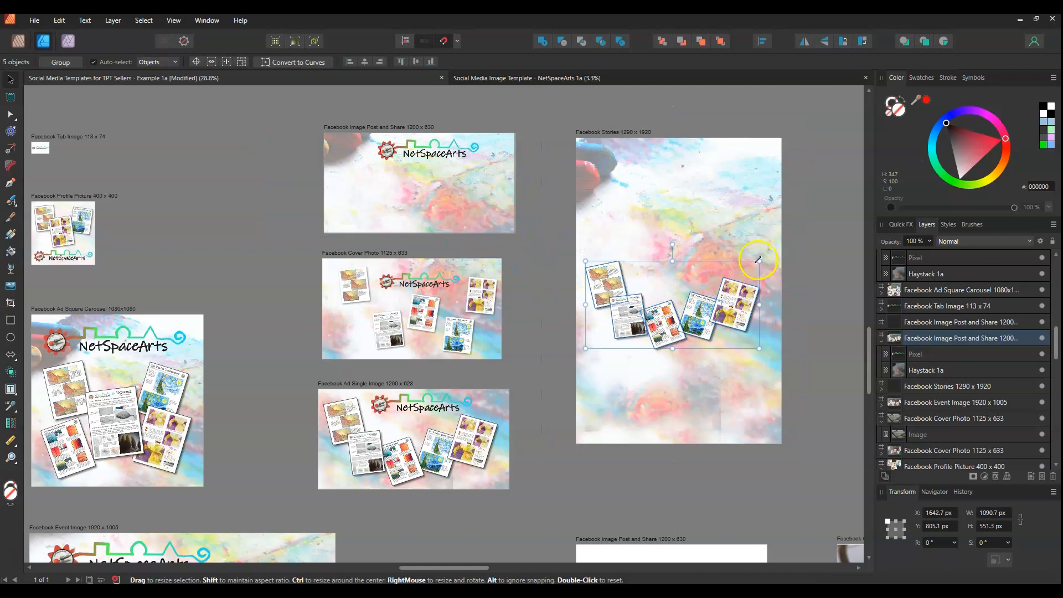
left_click_drag(688, 317, 435, 194)
Copy the five worksheet images from the Facebook Image Post and Share artboard onto Facebook Stories and enlarge the set to about 1818 x 919 px.
left_click_drag(538, 237, 804, 353)
left_click(713, 314)
left_click_drag(537, 243, 828, 372)
left_click_drag(767, 255, 859, 173)
key("ctrl+z")
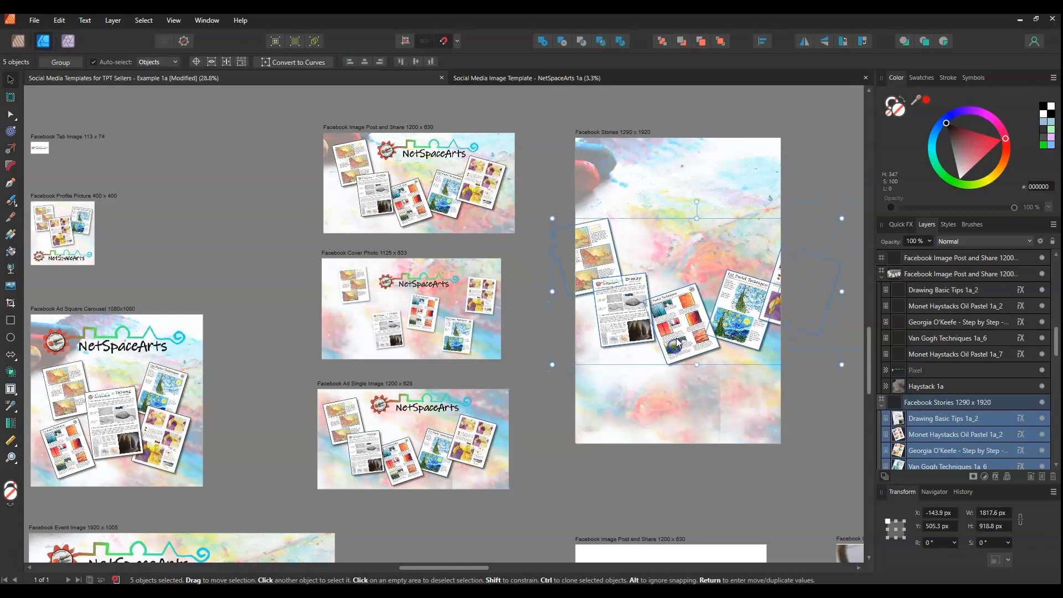
Rearrange the worksheets on Facebook Stories with haystacks and Van Gogh above, the iris sheet centred, and the drawing tips and oil pastel sheets below.
left_click(677, 340)
left_click(742, 313)
left_click_drag(742, 314, 730, 258)
left_click_drag(687, 327, 708, 381)
left_click(775, 314)
mouse_move(775, 314)
left_mouse_down()
mouse_move(606, 335)
mouse_move(609, 400)
left_mouse_up()
left_click_drag(595, 261, 643, 249)
Copy the NetSpaceArts logo to the top of Facebook Stories at about 899 x 190 px, and shift the two lower worksheets slightly right.
left_click(439, 149)
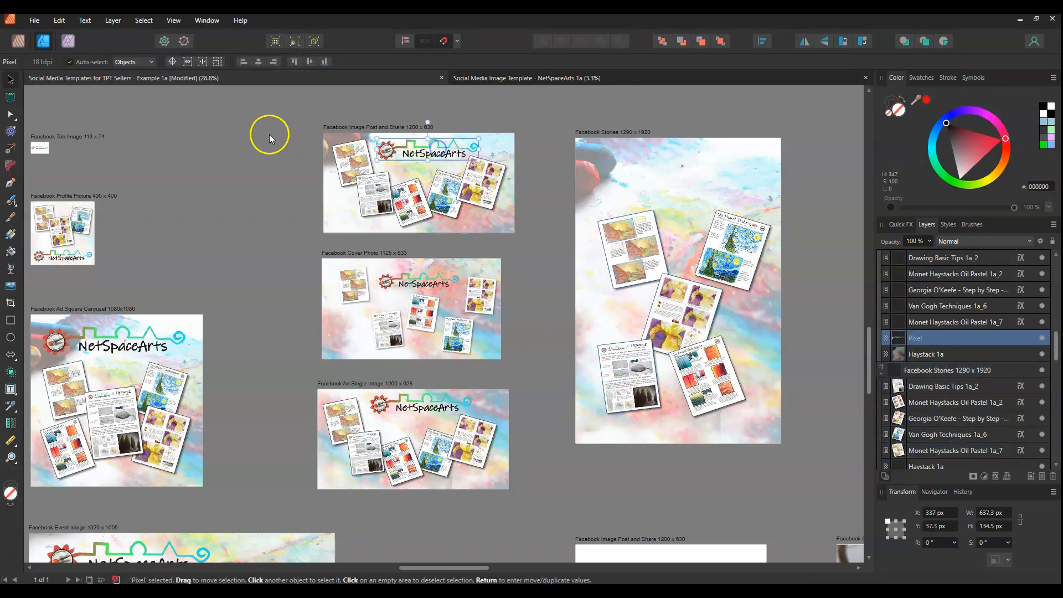
left_click_drag(419, 146, 760, 202)
left_click_drag(696, 166, 701, 168)
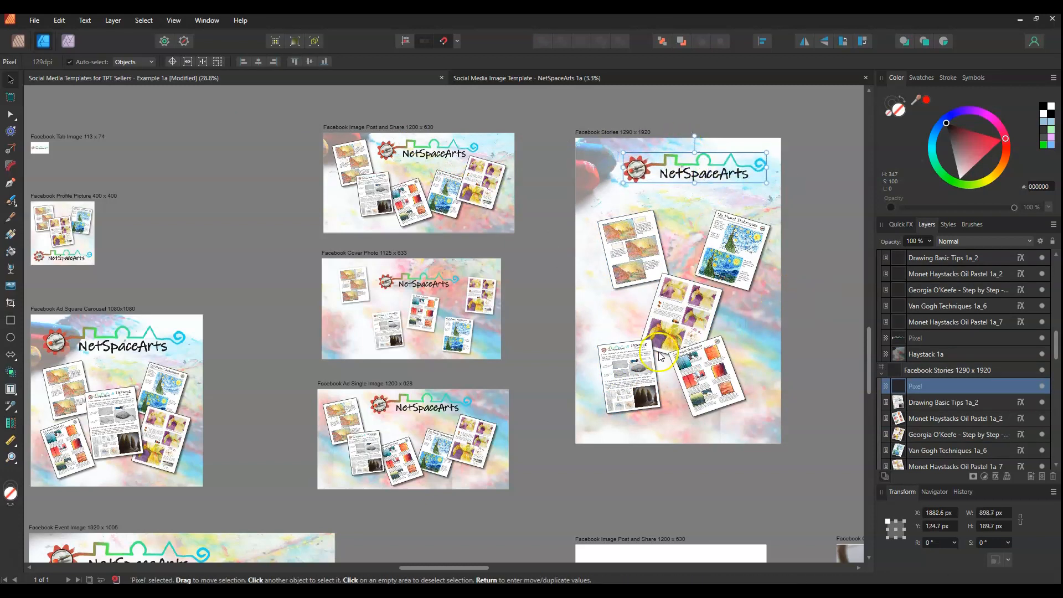
left_click_drag(680, 375, 698, 377)
left_click_drag(625, 368, 643, 373)
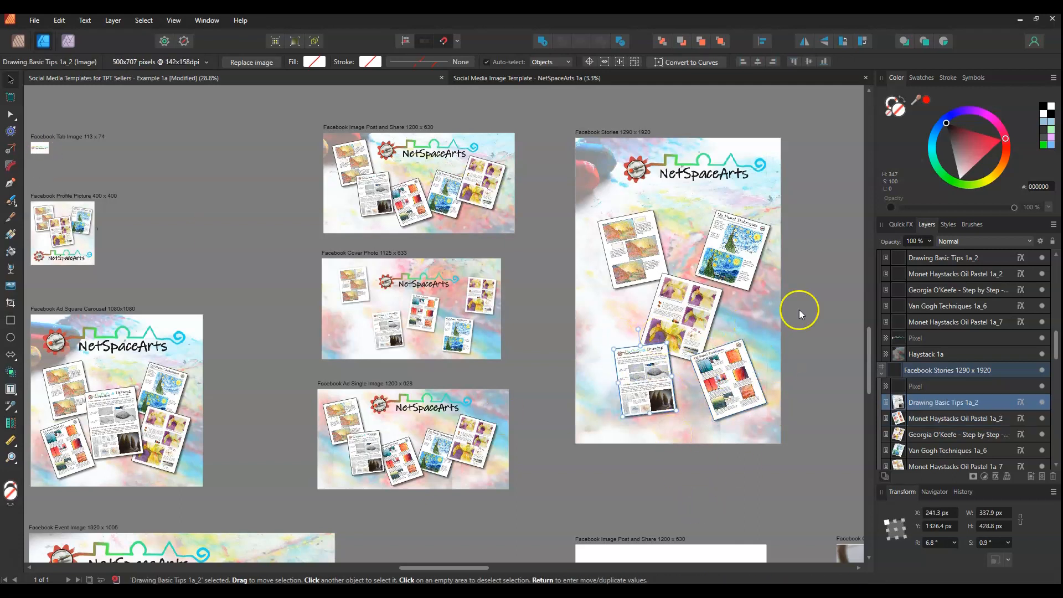
Select the painted background on the Facebook Stories artboard, and select its parent artboard in the layer list.
scroll(800, 312, "up", 2)
scroll(799, 317, "up", 3)
scroll(796, 330, "down", 2)
scroll(806, 340, "up", 2)
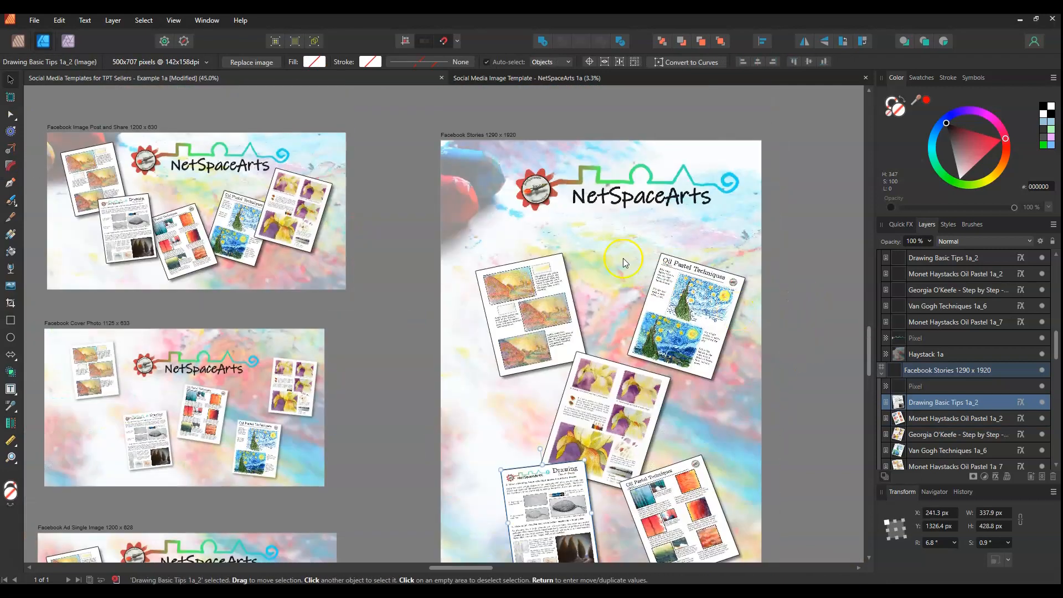
left_click(471, 137)
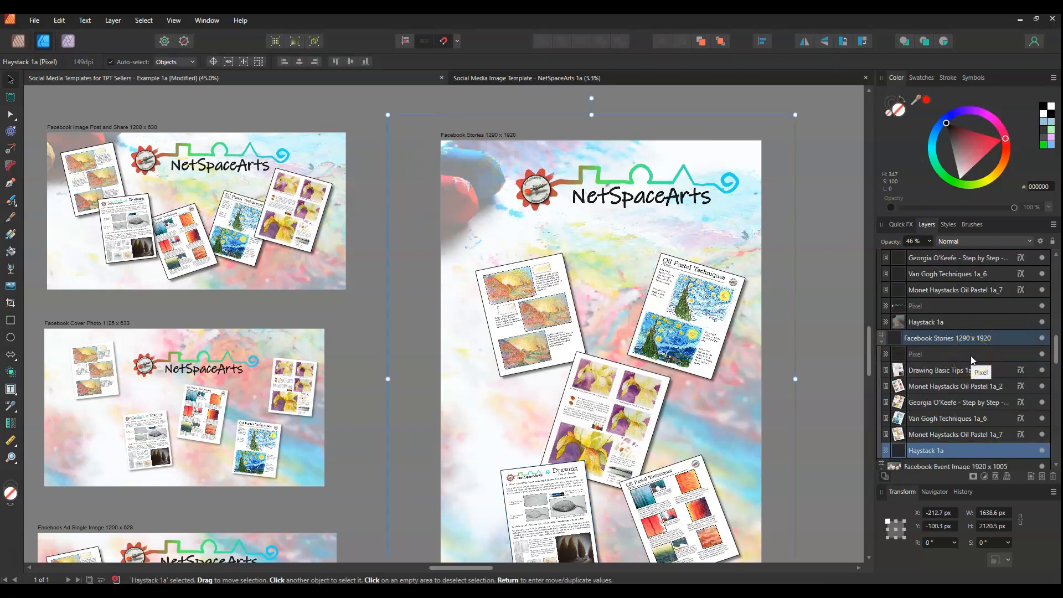
left_click(942, 342)
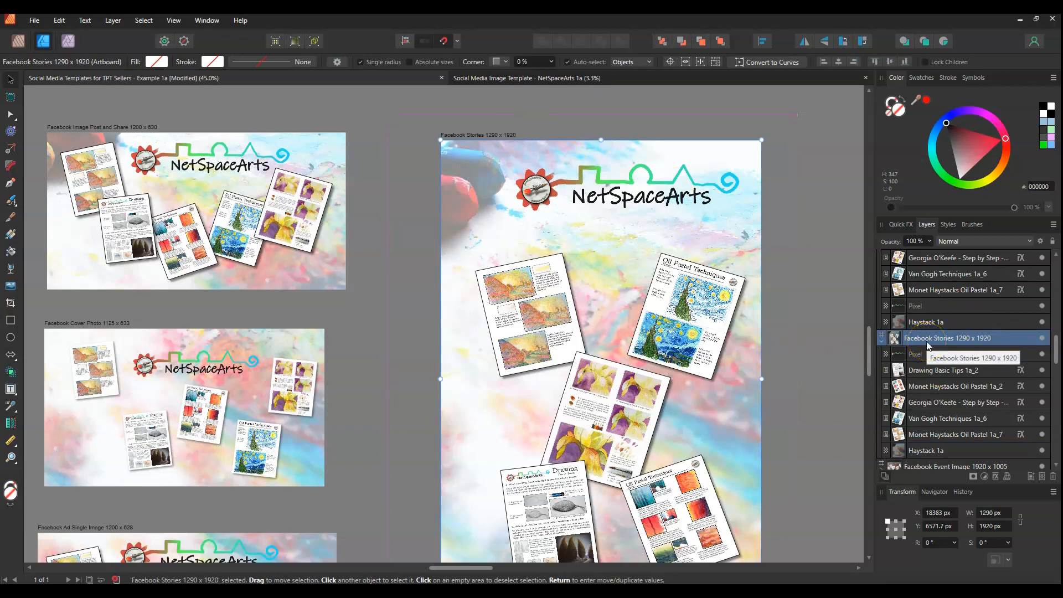
Review the JPEG export settings and the export area choices for the Facebook Stories 1290 x 1920 artboard, then cancel the export.
left_click(33, 19)
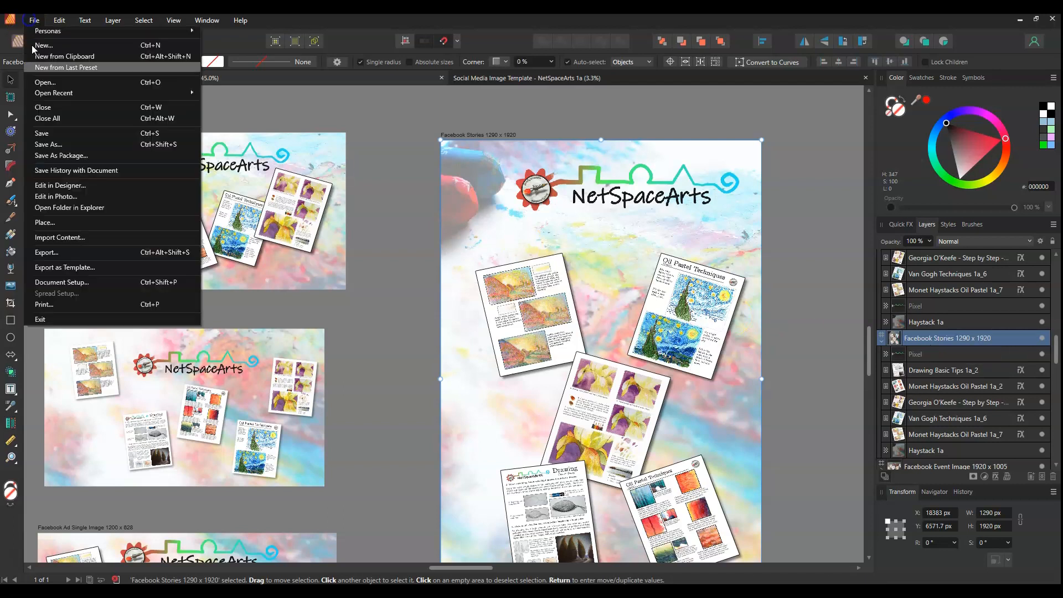
left_click(62, 252)
left_click(467, 311)
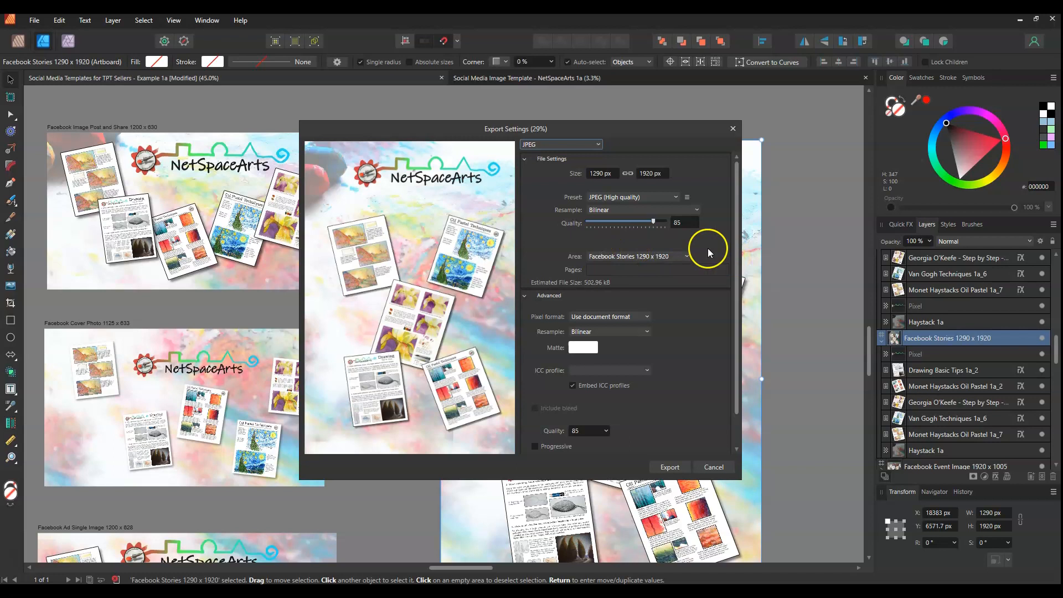
left_click(687, 258)
left_click_drag(716, 394, 714, 364)
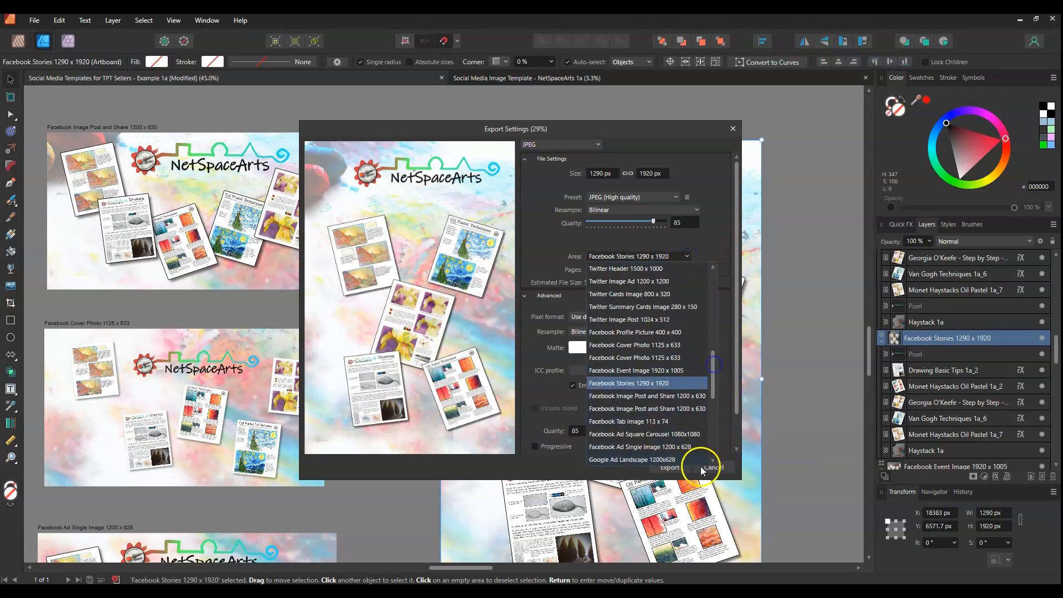
left_click(691, 164)
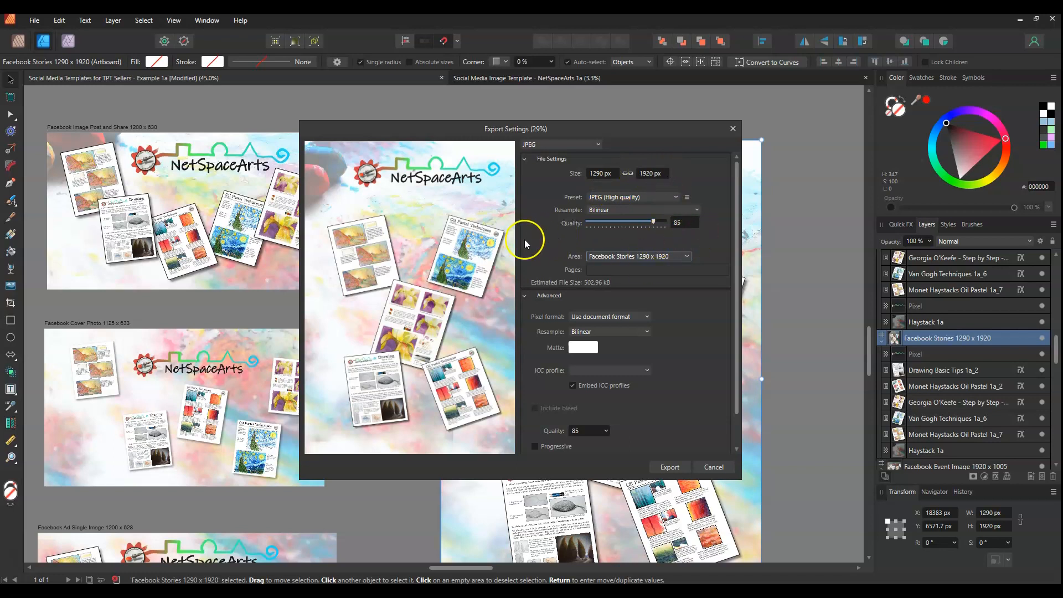
left_click(713, 468)
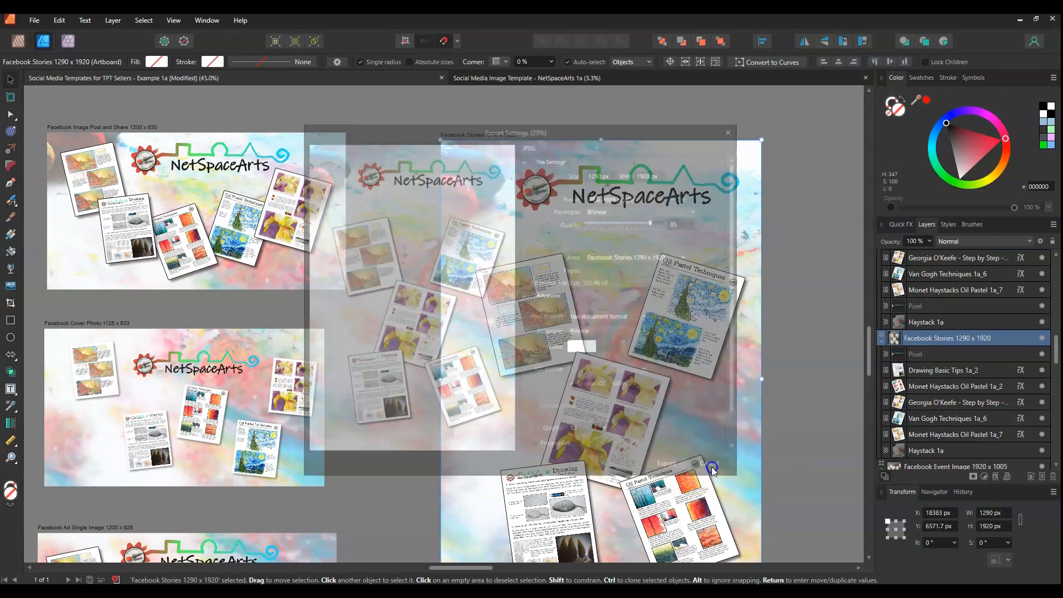
Examine the finished Facebook artboards alongside the blank Twitter, Instagram, Pinterest, LinkedIn and YouTube artboards.
scroll(406, 380, "down", 4)
left_click_drag(394, 393, 626, 263)
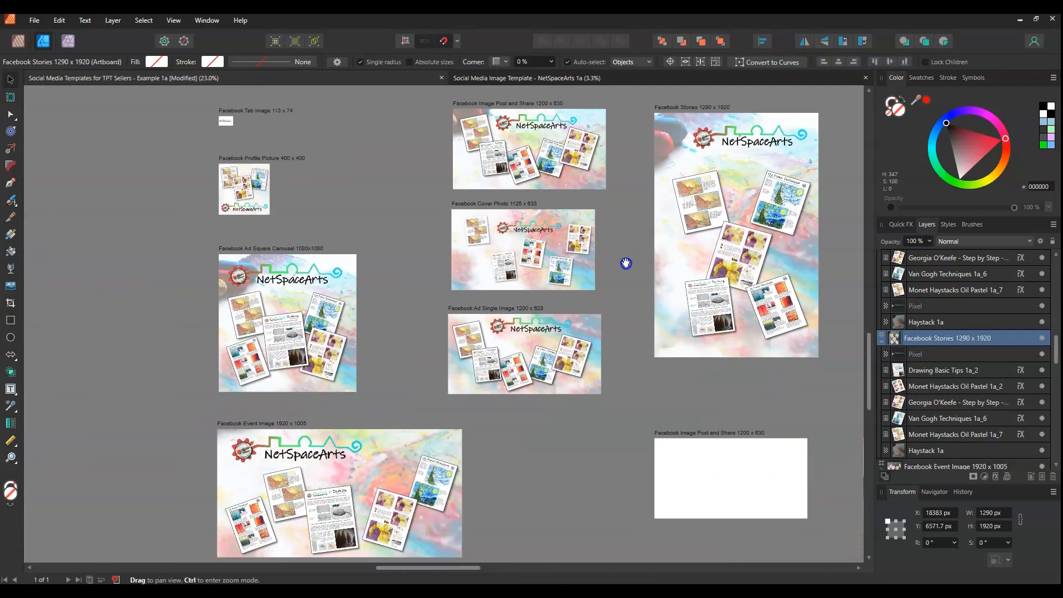
scroll(626, 263, "down", 4)
left_click_drag(626, 404, 530, 477)
left_click_drag(703, 244, 504, 423)
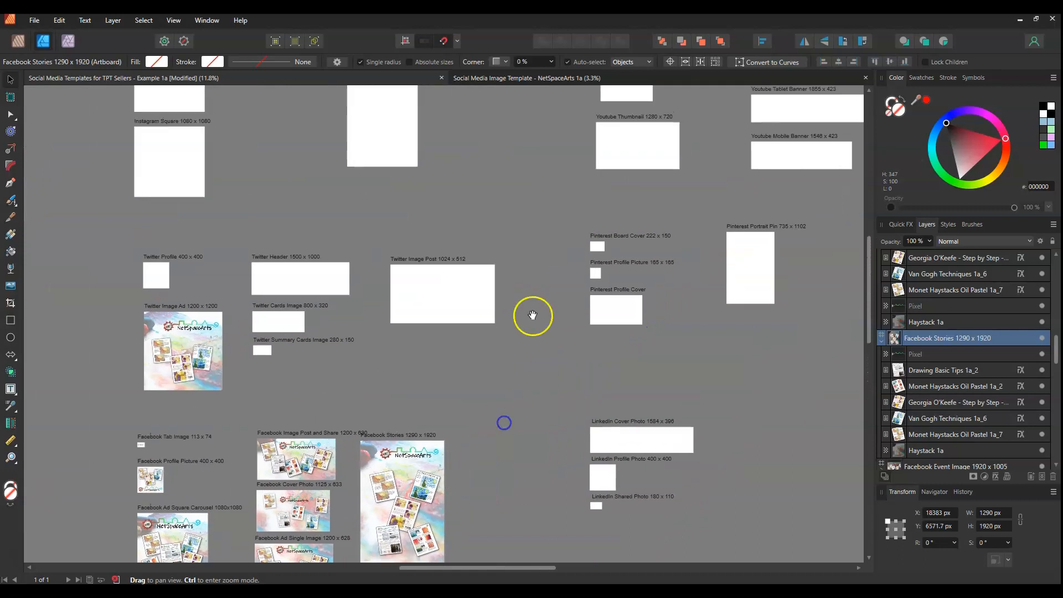
left_click_drag(568, 203, 564, 245)
scroll(564, 246, "down", 5)
left_click_drag(374, 364, 421, 343)
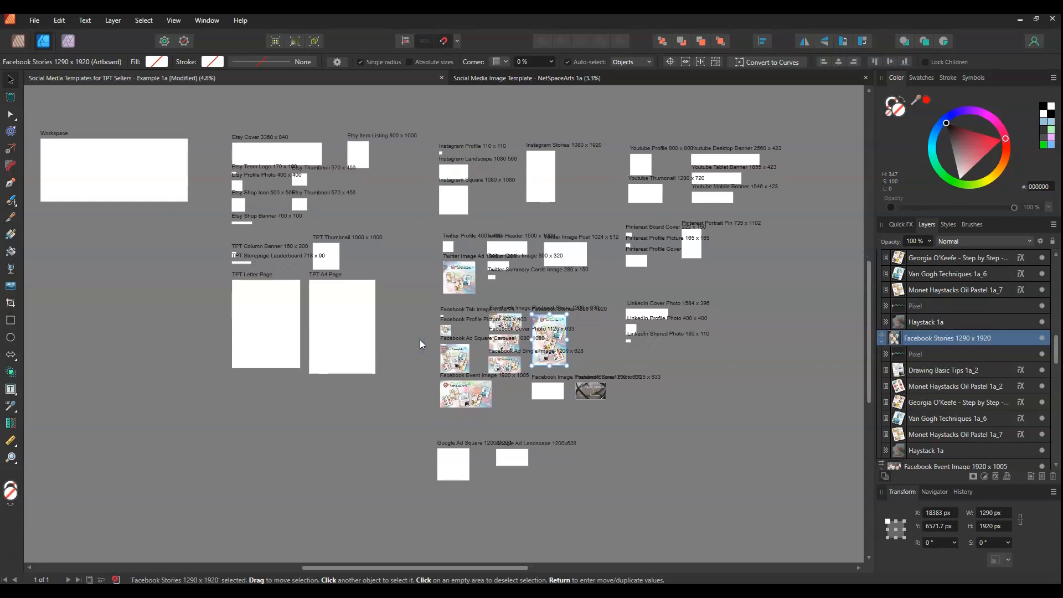
scroll(497, 355, "up", 5)
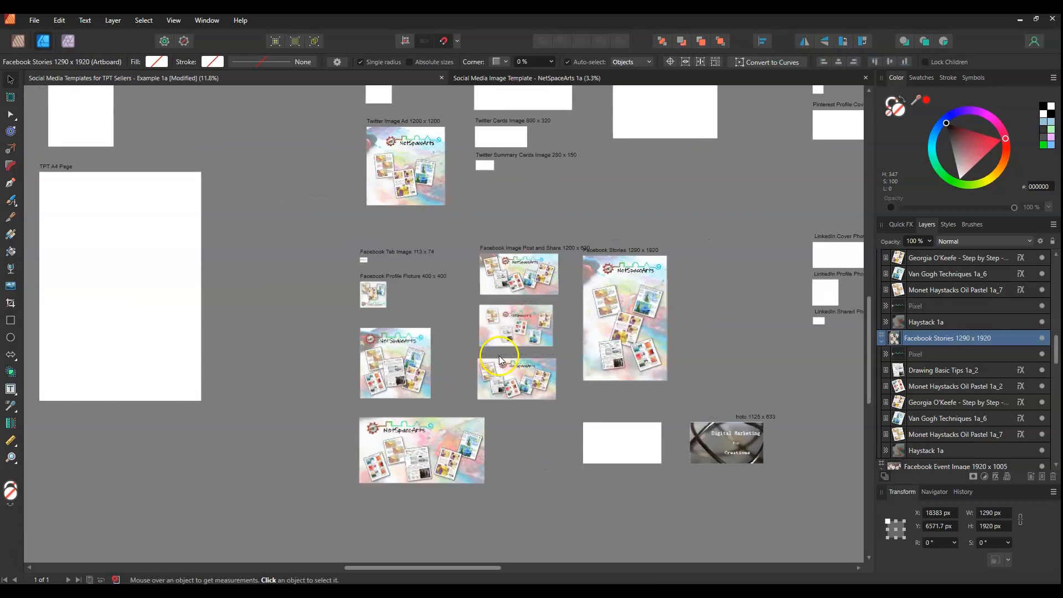
scroll(565, 367, "up", 3)
scroll(564, 367, "down", 5)
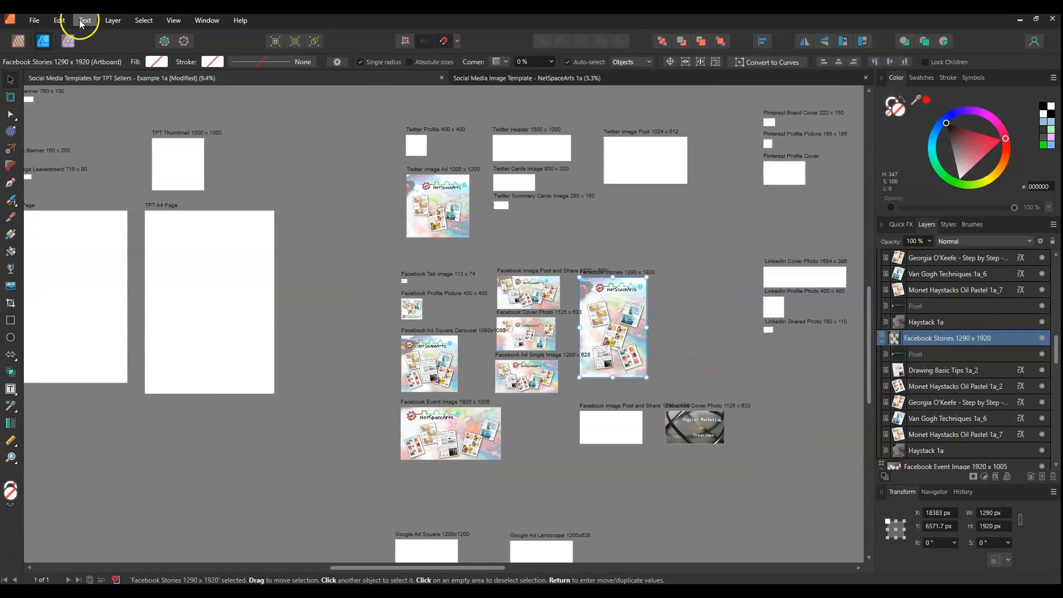
Open the Export as Template dialog to view the saved Affinity templates folder, and cancel without saving.
left_click(34, 20)
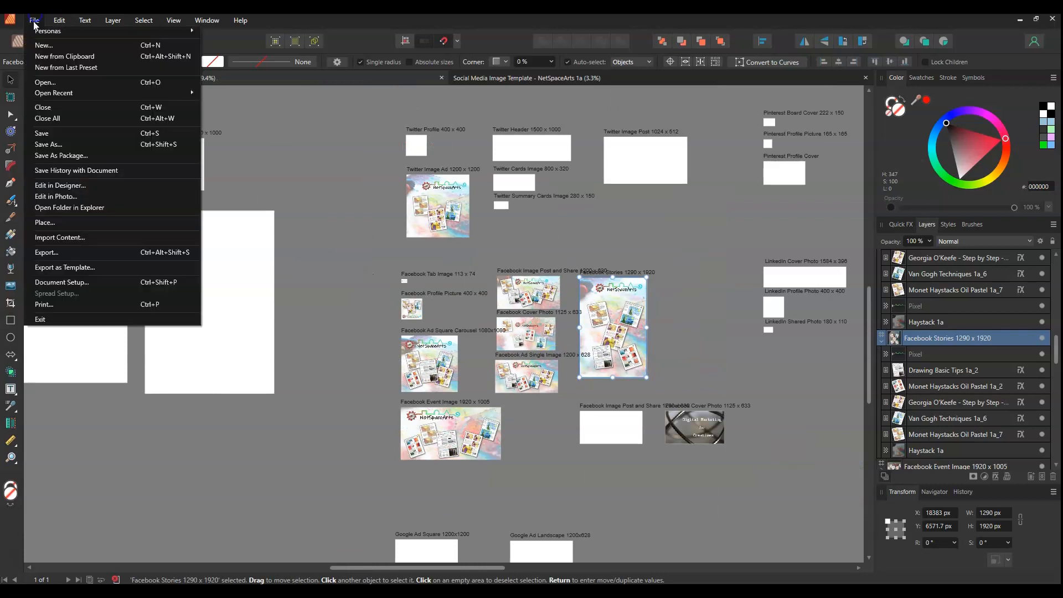
left_click(79, 268)
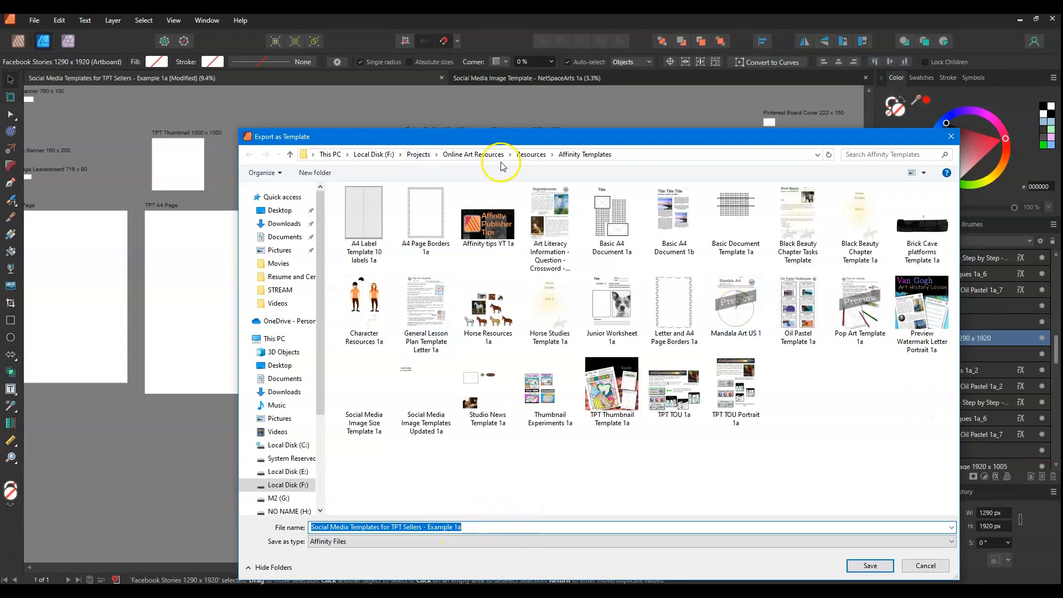
left_click(925, 565)
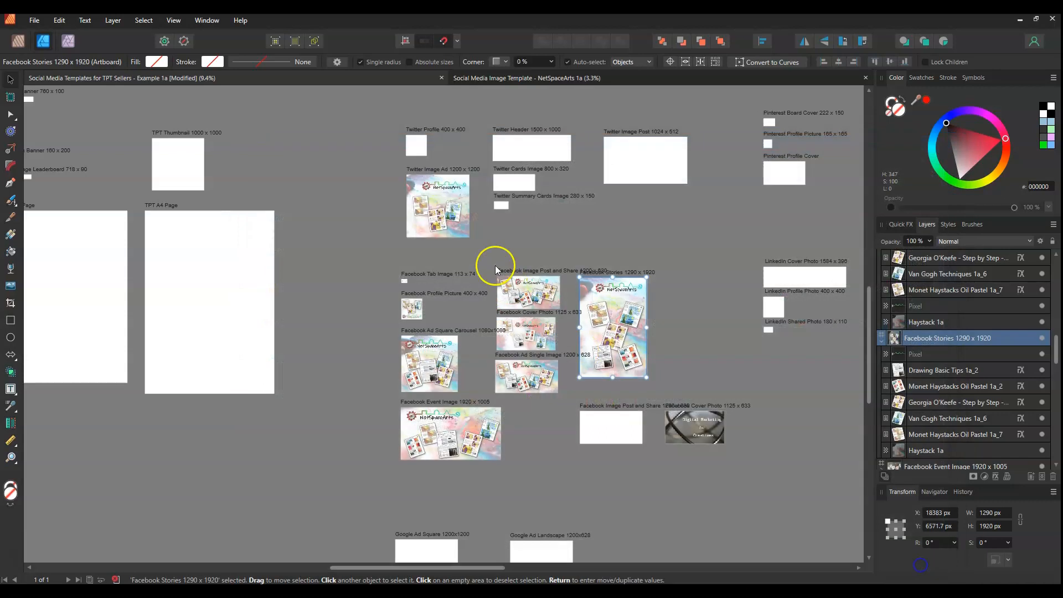
Enlarge the Monet haystacks worksheet on the Facebook Stories artboard to about 439 x 538 px, and clear the selection.
scroll(580, 348, "up", 5)
scroll(580, 347, "down", 2)
scroll(582, 338, "up", 2)
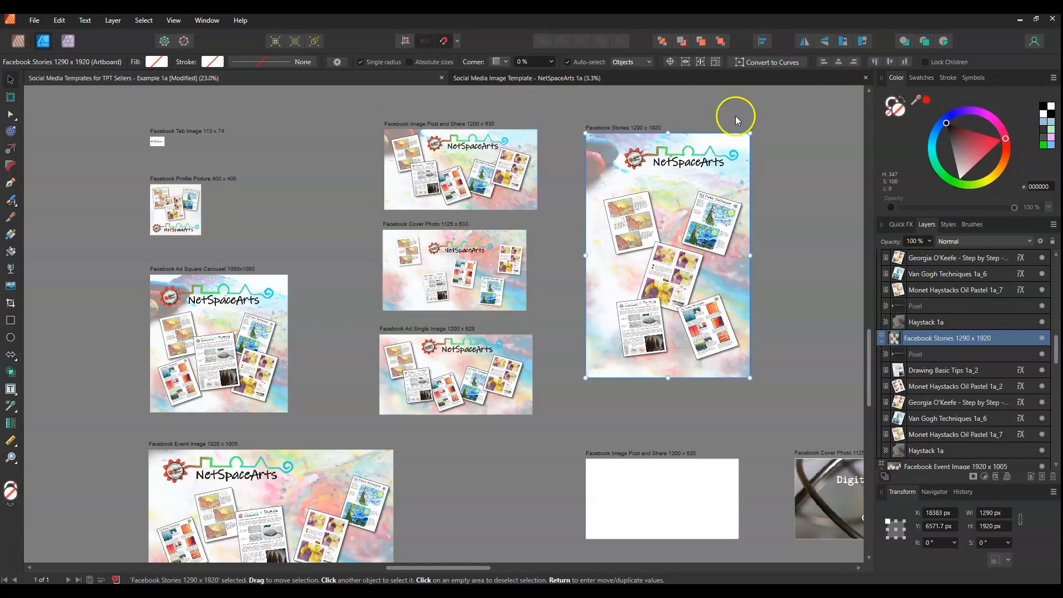
left_click_drag(636, 227, 662, 249)
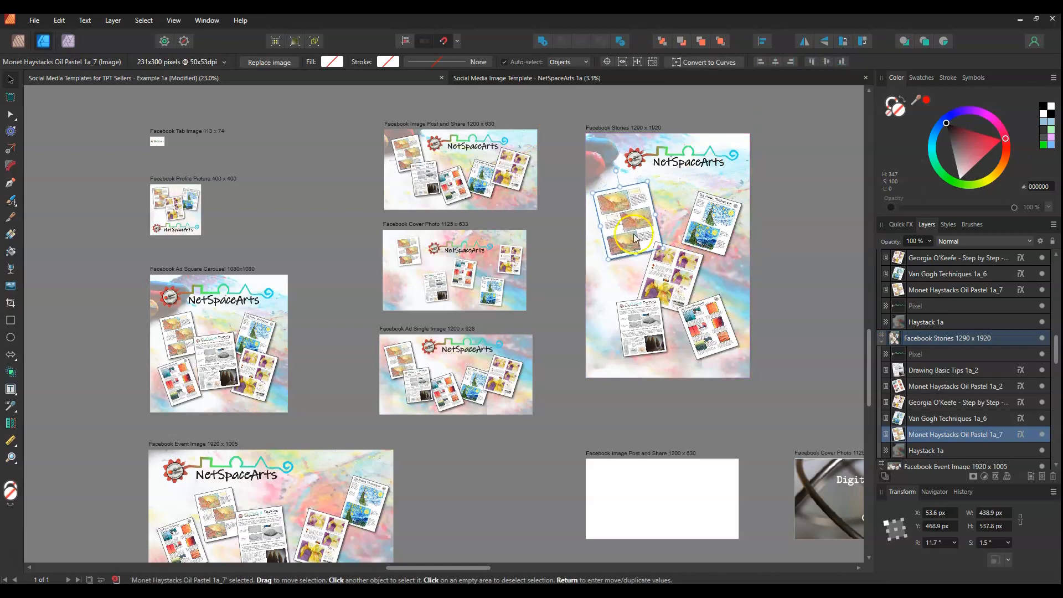
left_click(504, 464)
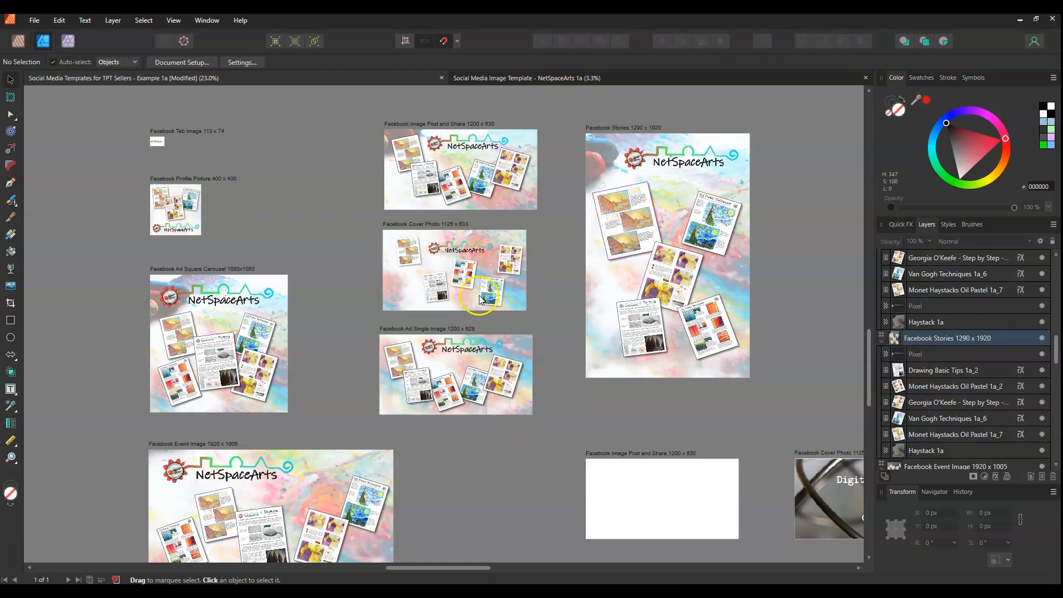
Examine how the artboards are grouped by platform across the whole document and how they are listed in the layer list.
scroll(477, 299, "down", 4)
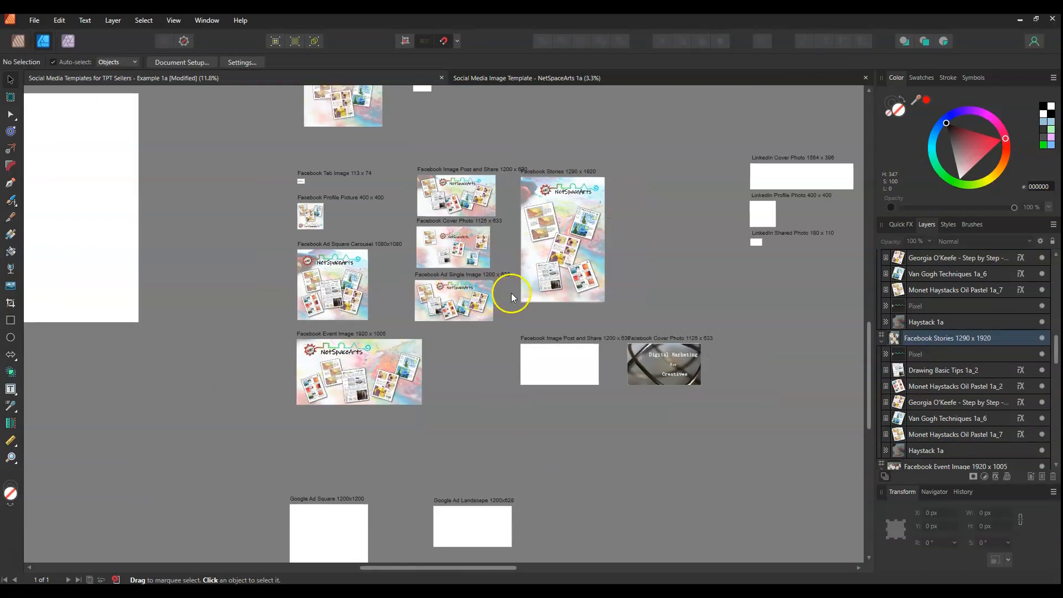
scroll(507, 297, "up", 6)
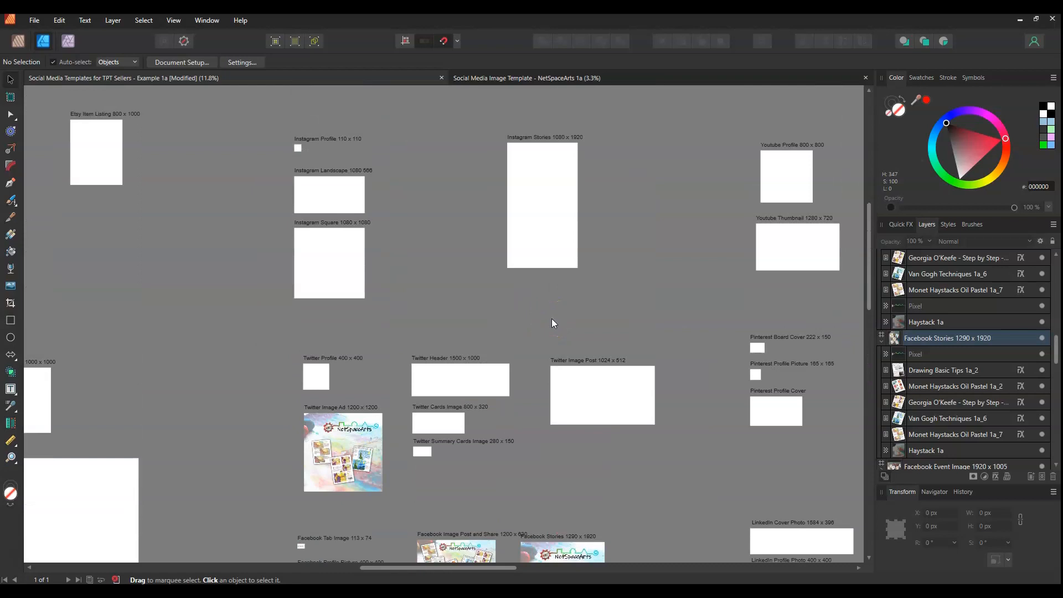
scroll(552, 318, "down", 5)
scroll(554, 318, "up", 2)
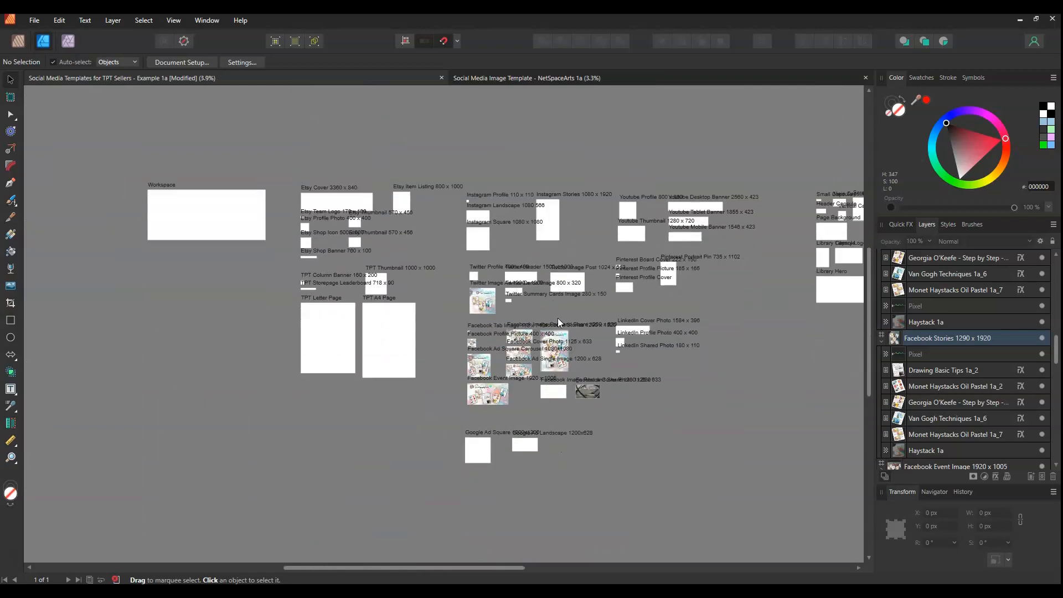
scroll(619, 307, "up", 1)
scroll(625, 320, "up", 1)
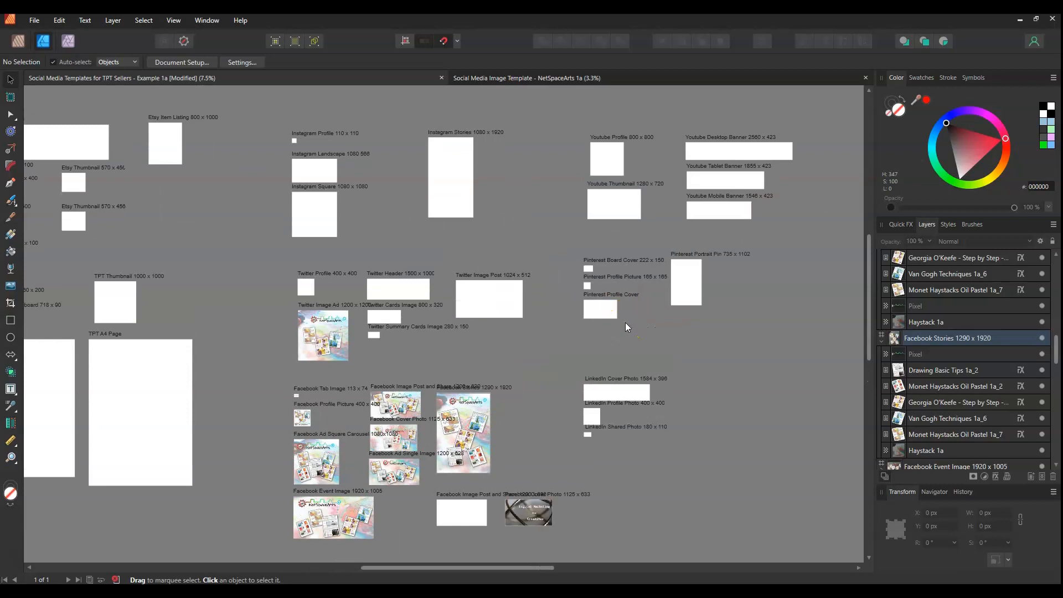
left_click_drag(477, 566, 451, 567)
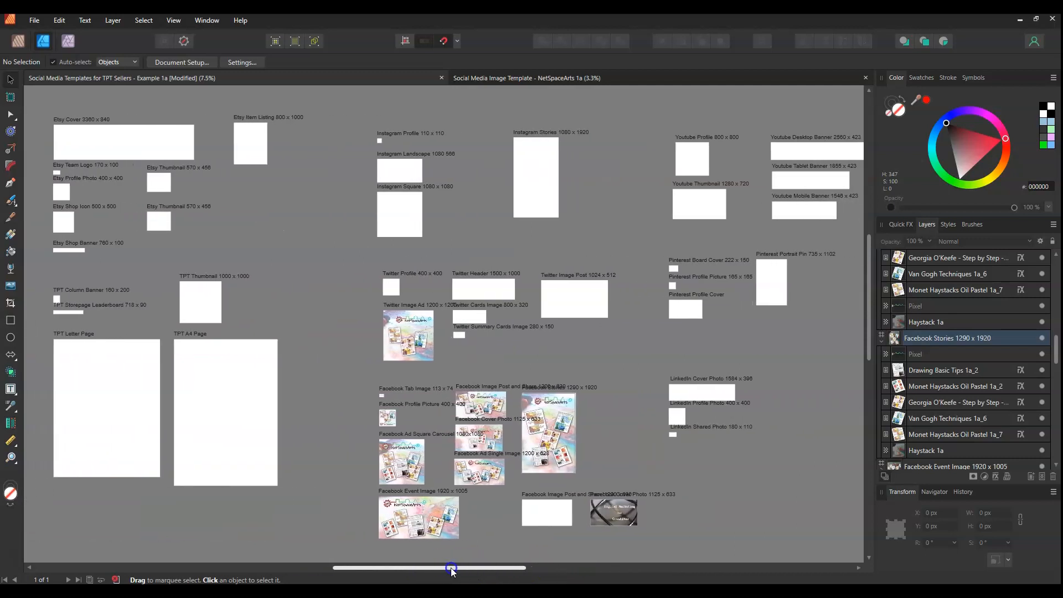
scroll(406, 461, "down", 1)
left_click_drag(869, 332, 859, 358)
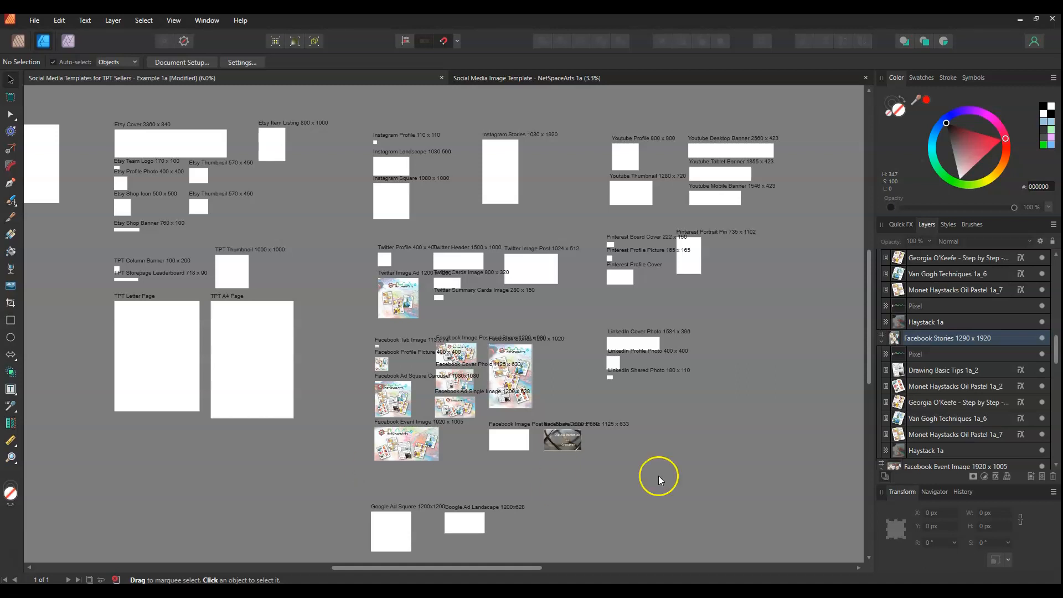
left_click_drag(1056, 351, 1058, 301)
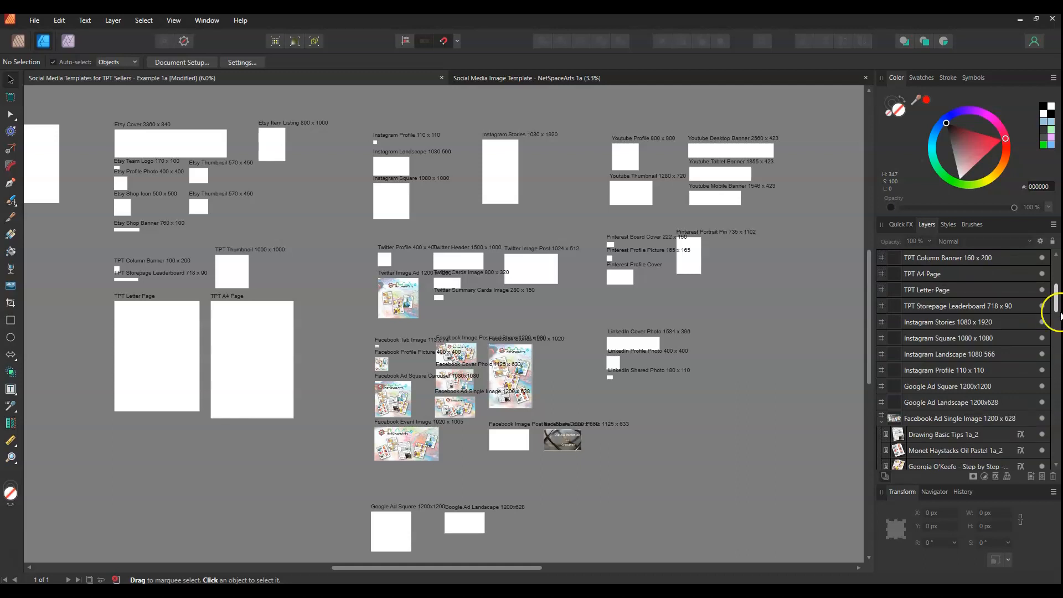
scroll(624, 345, "down", 1)
scroll(393, 297, "up", 5)
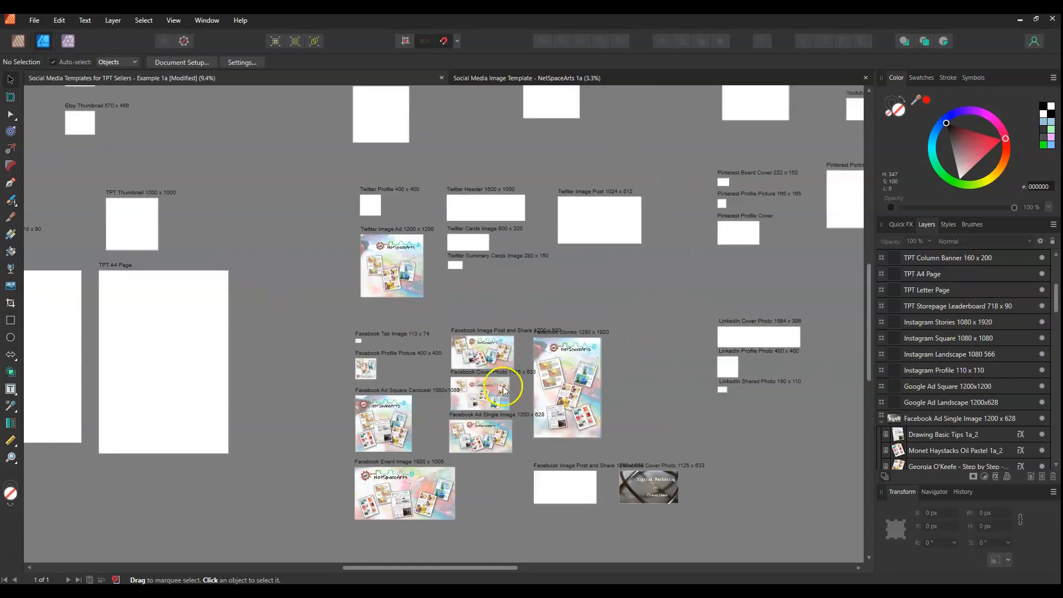
Select the Haystack 1a background image on the Facebook Stories artboard to inspect its extent, and clear the selection.
scroll(533, 430, "down", 2)
scroll(564, 377, "up", 1)
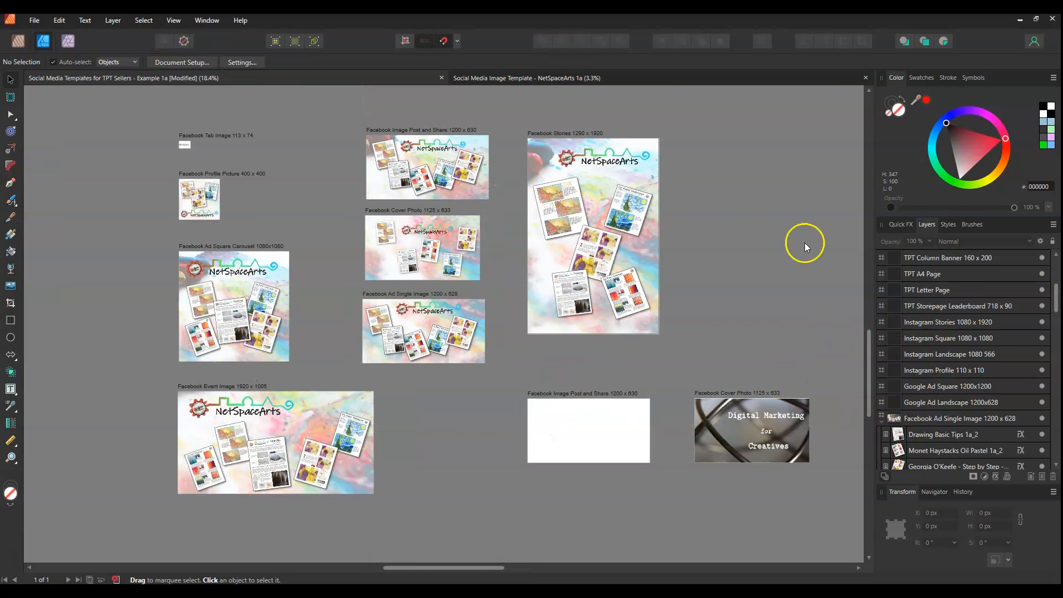
left_click(637, 204)
left_click(720, 202)
left_click(646, 180)
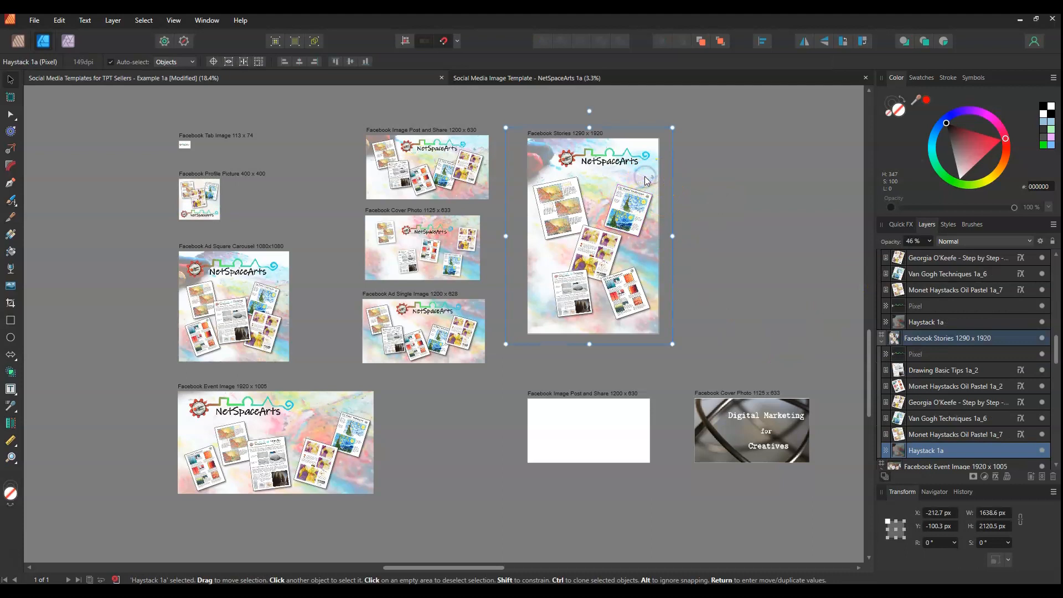
left_click(516, 392)
Examine how the logo, worksheets and background are arranged across the differently sized Facebook artboards.
scroll(502, 396, "down", 3)
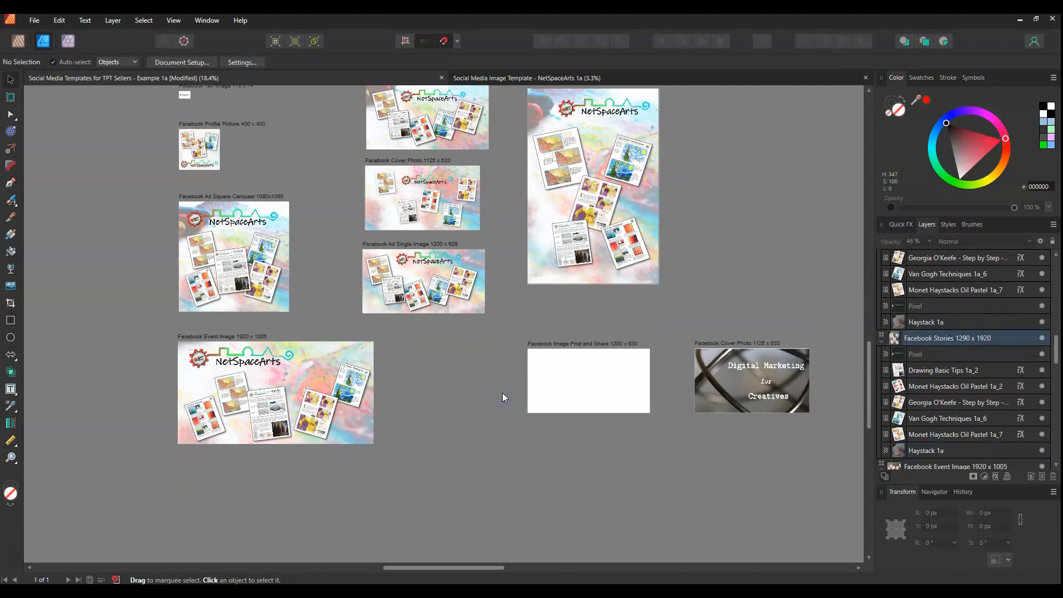
scroll(503, 393, "up", 2)
left_click_drag(449, 566, 455, 564)
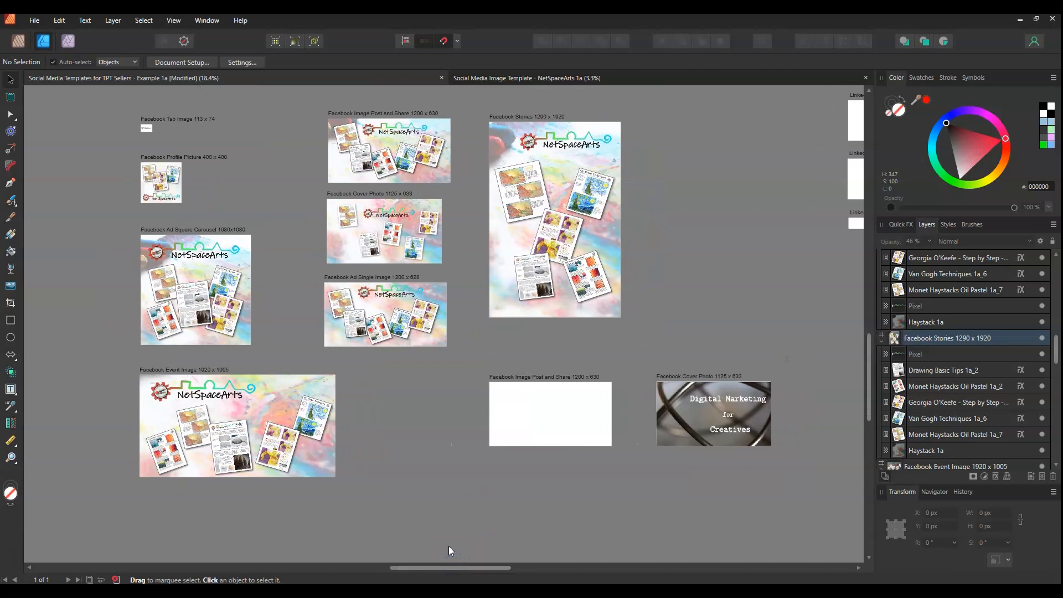
scroll(450, 551, "up", 1)
left_click_drag(456, 564, 458, 564)
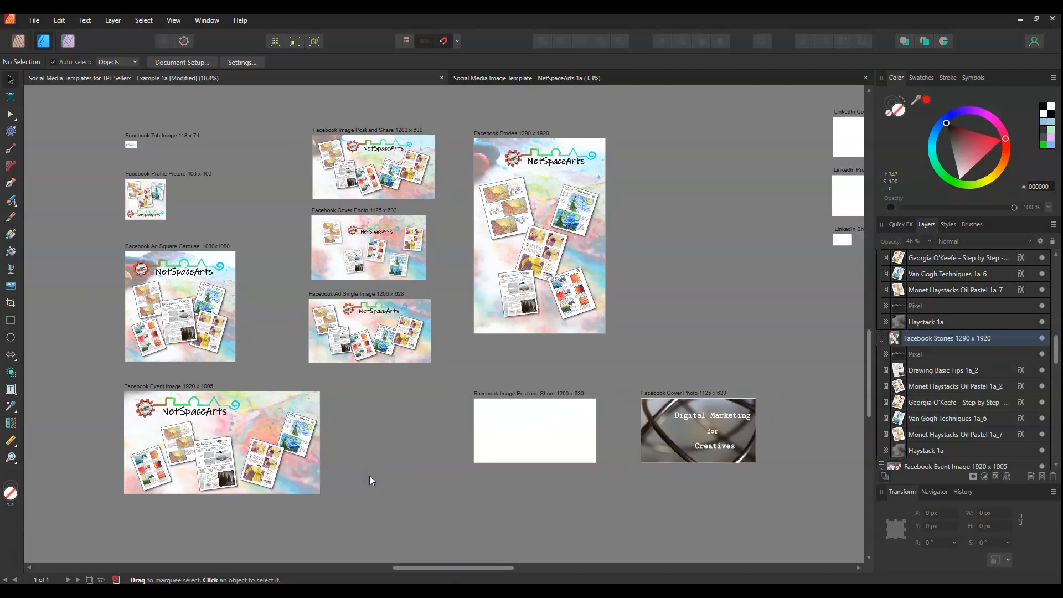
left_click_drag(429, 568, 420, 575)
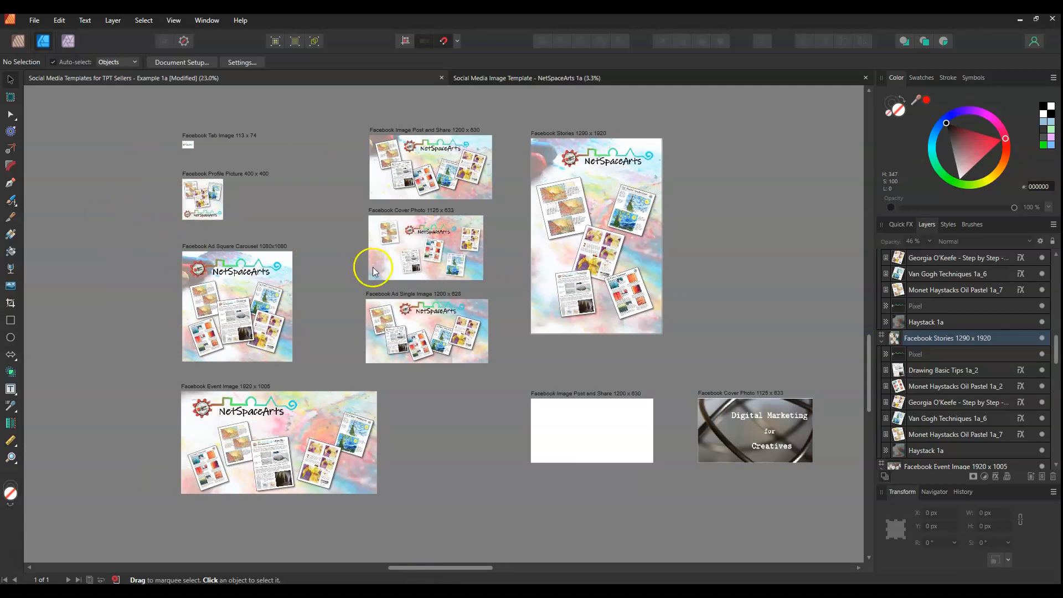
scroll(373, 266, "up", 1)
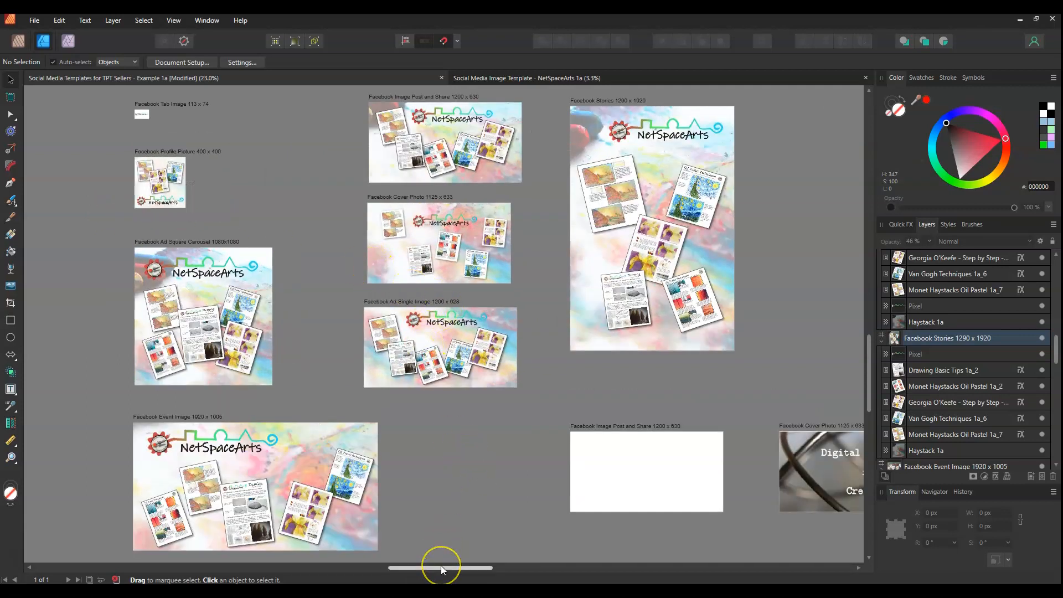
mouse_move(441, 566)
left_mouse_down()
mouse_move(432, 569)
mouse_move(441, 571)
left_mouse_up()
left_click(455, 490)
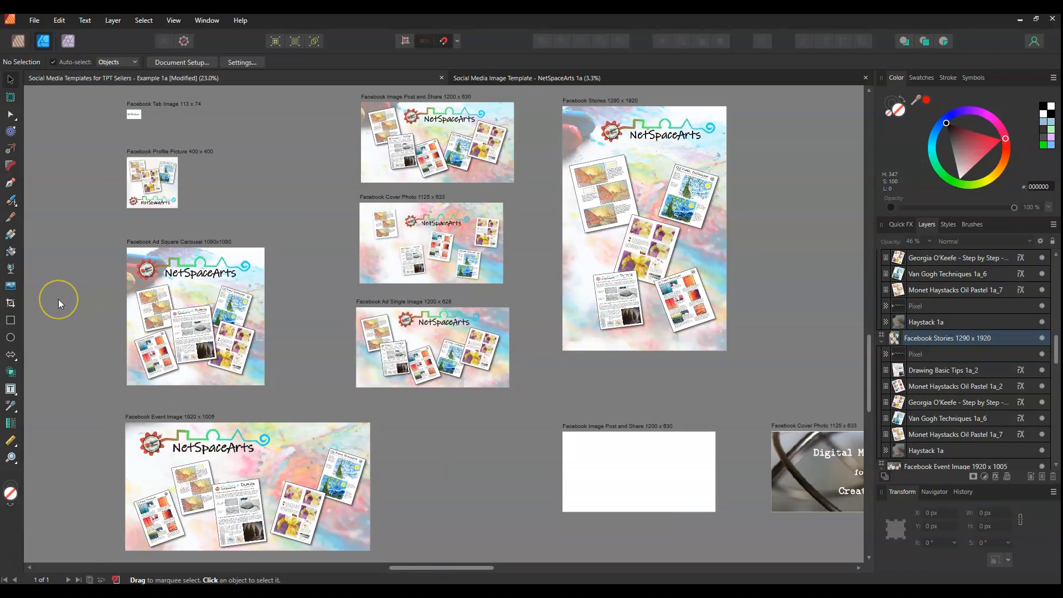